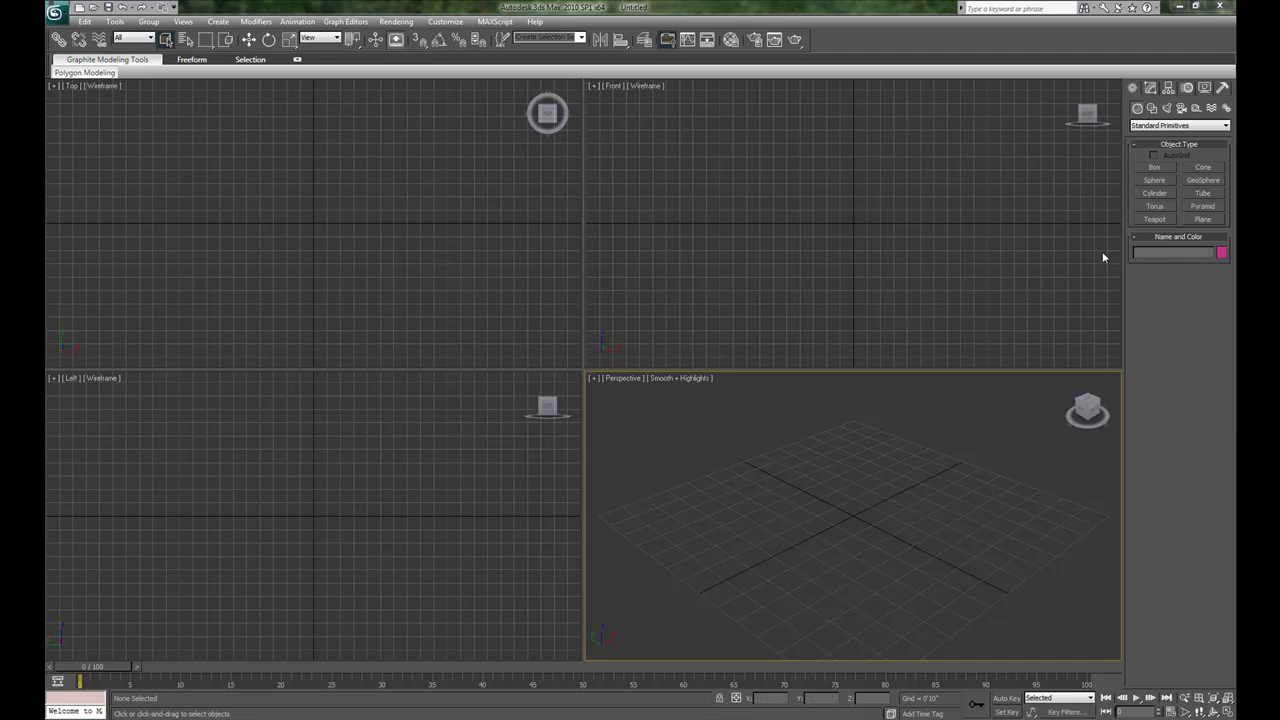
Step: Maximize the Perspective viewport and create a plane about 12'9" long and 12'11" wide
middle_drag(814, 491, 804, 477)
key(alt+w)
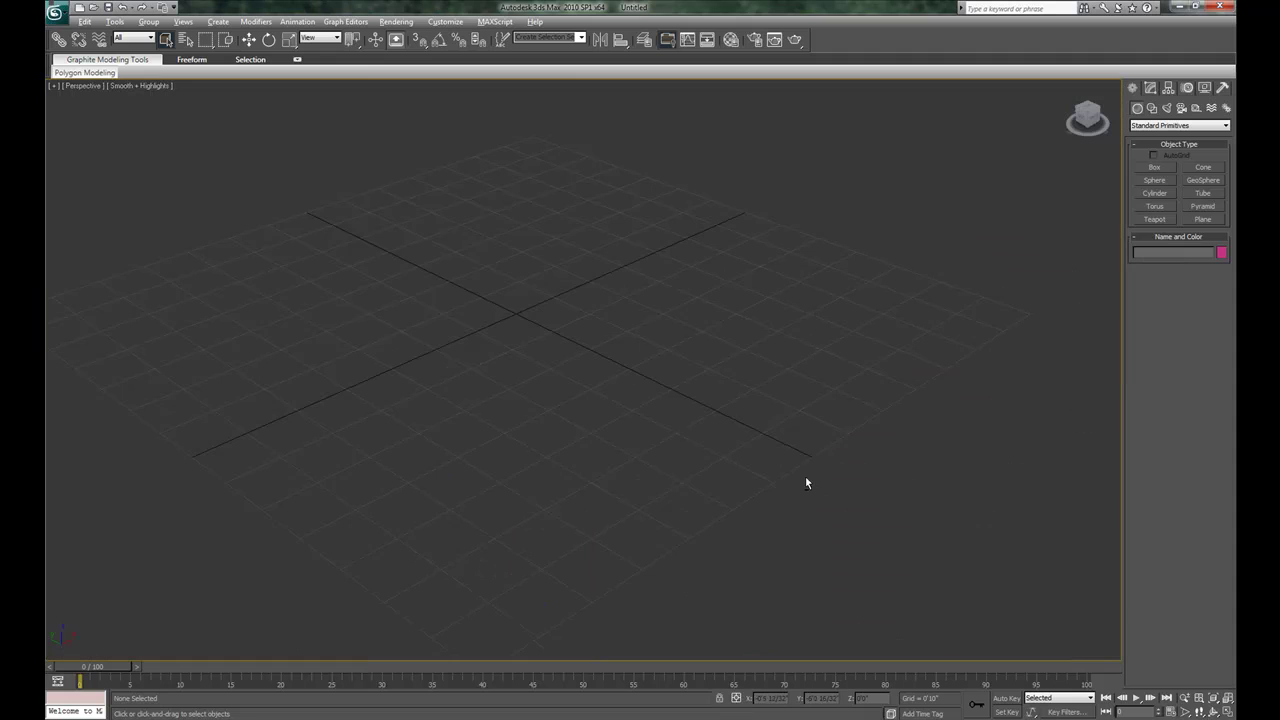
scroll(496, 381, down, 2)
mouse_move(845, 382)
alt+middle_down()
mouse_move(849, 371)
mouse_move(850, 385)
alt+middle_up()
click(1200, 221)
drag(530, 229, 767, 620)
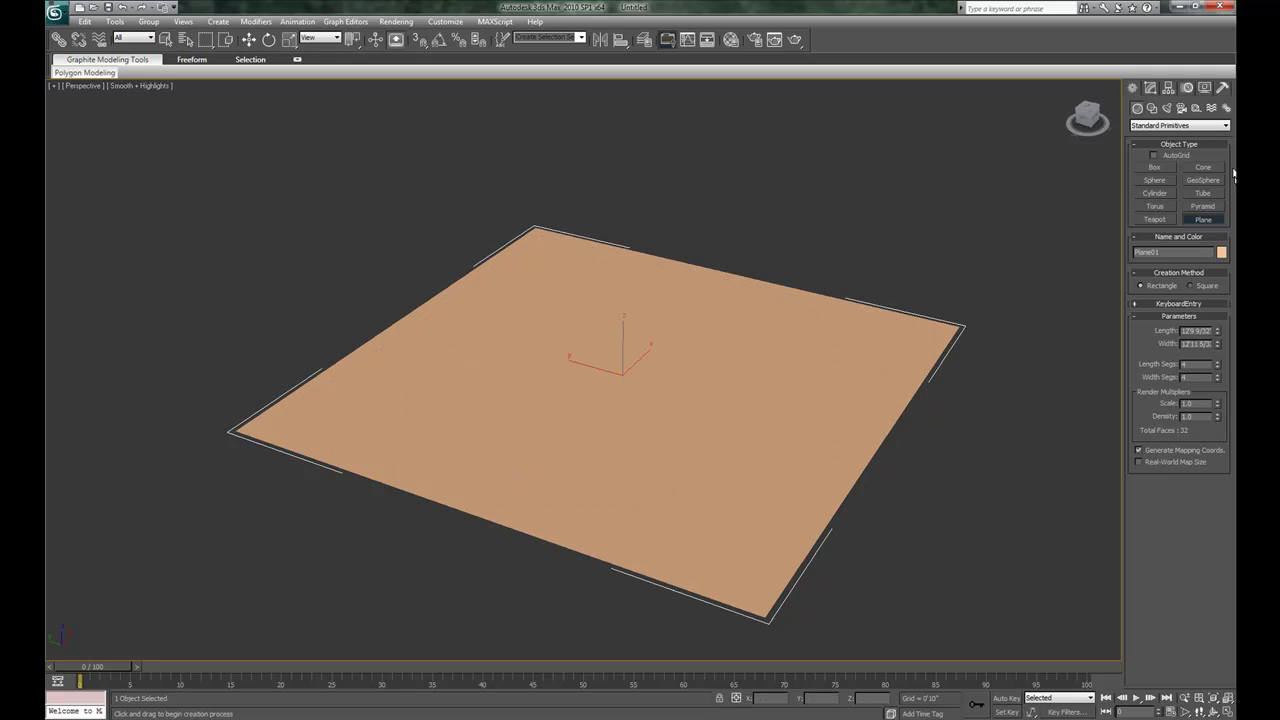
Step: Change the plane's object color to green
click(1221, 253)
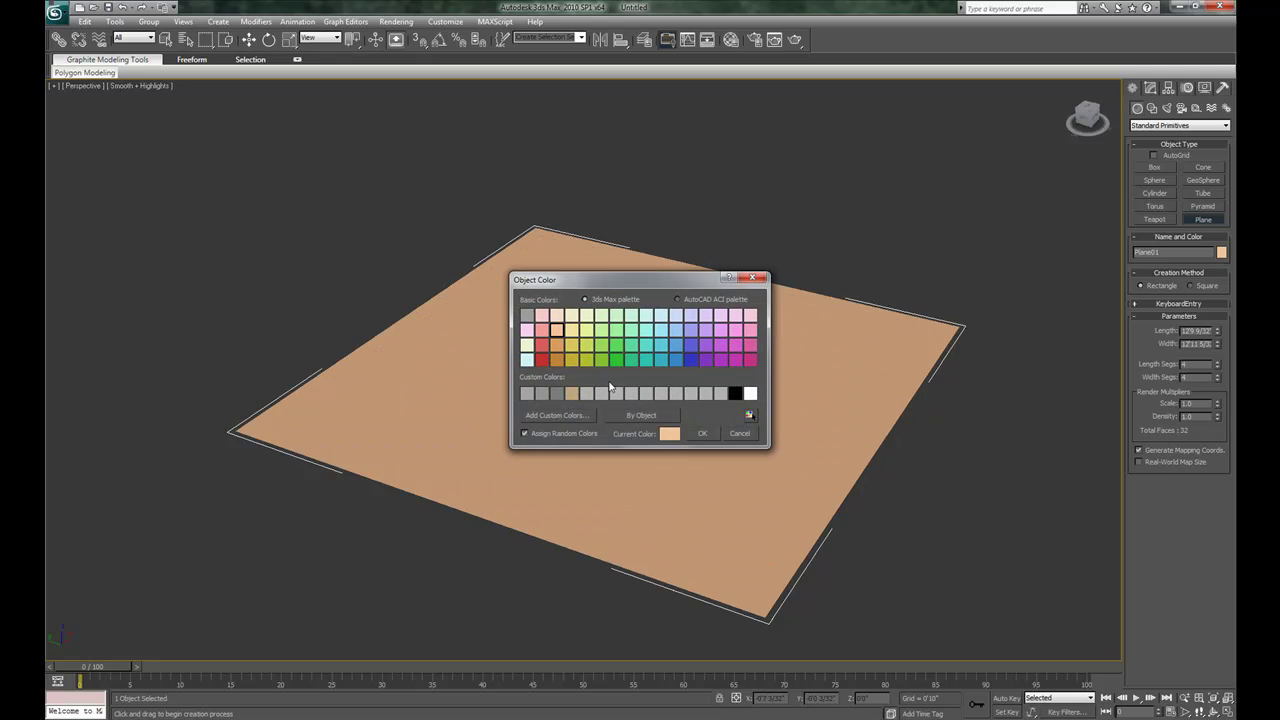
click(619, 362)
click(701, 433)
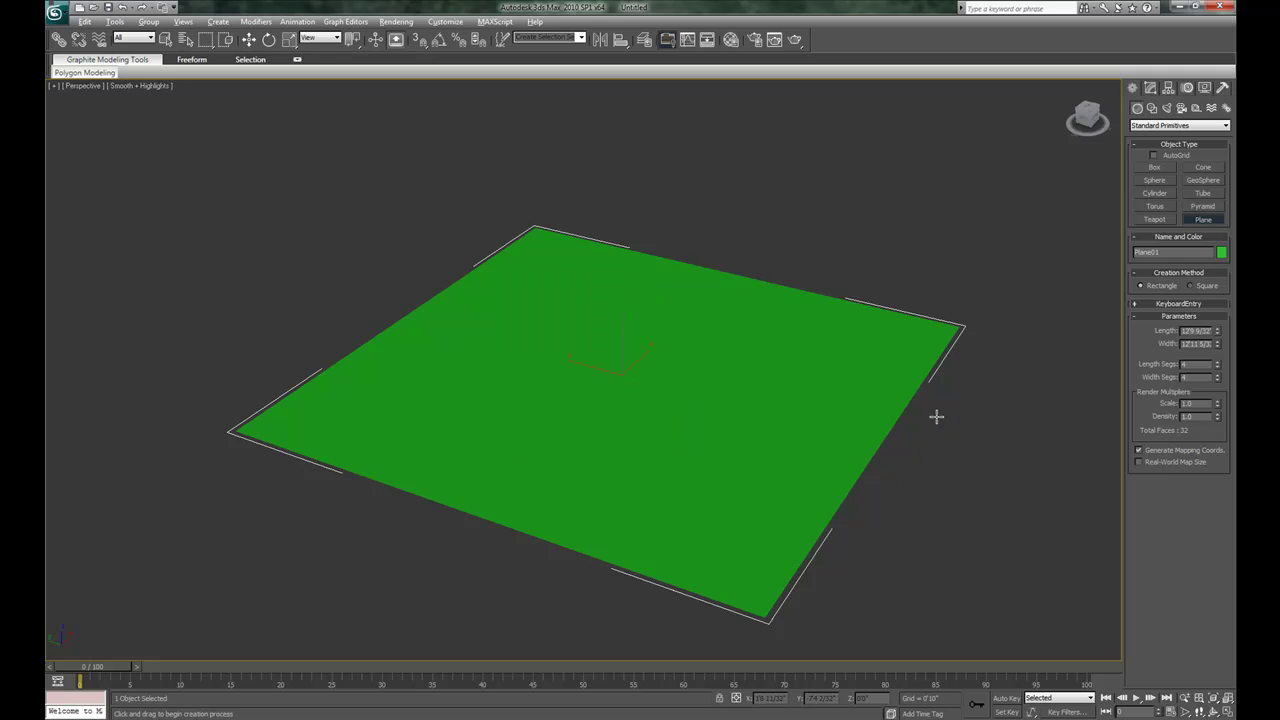
Step: Set the plane's length and width segments to 100 each and display edged faces in the viewport
scroll(826, 412, up, 6)
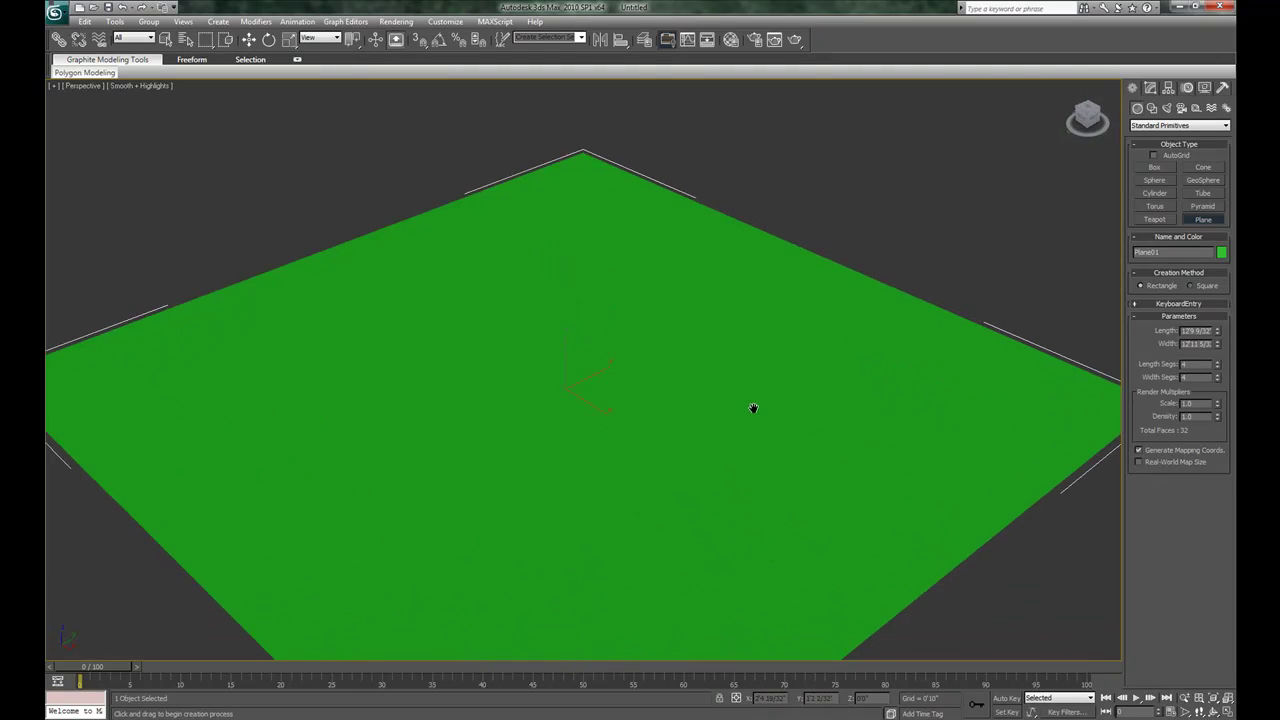
middle_drag(751, 408, 706, 318)
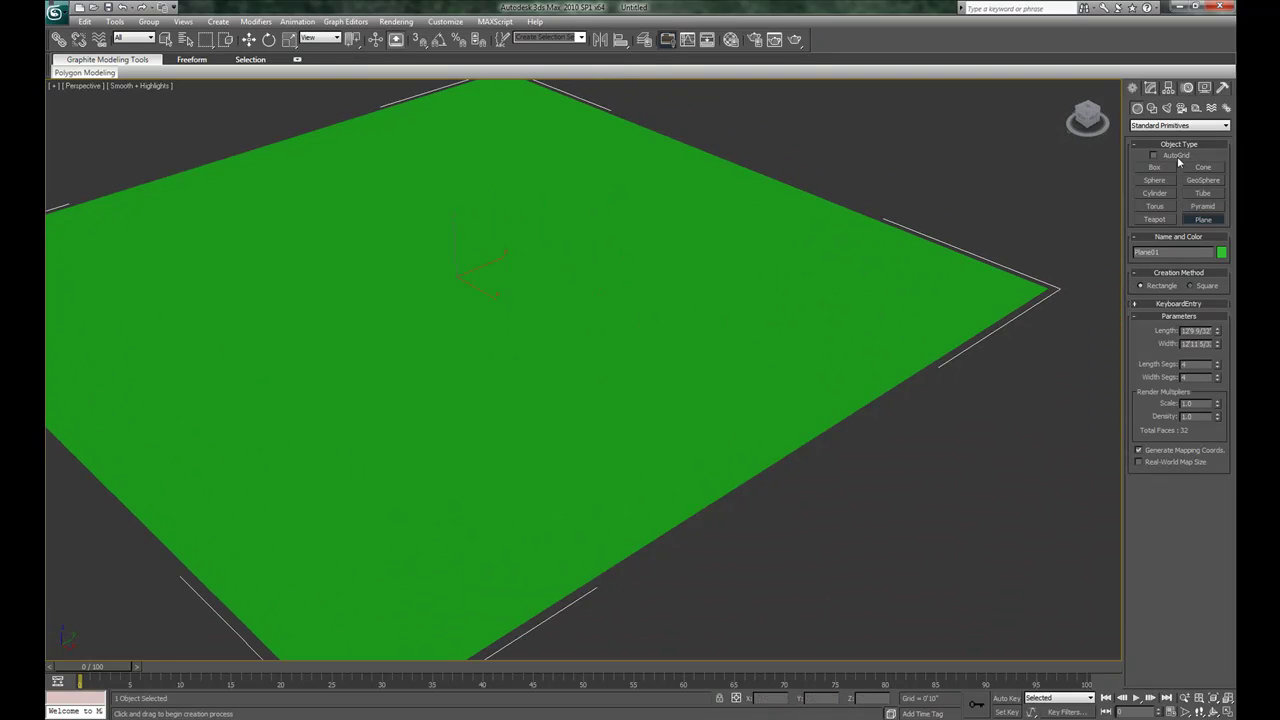
click(1155, 90)
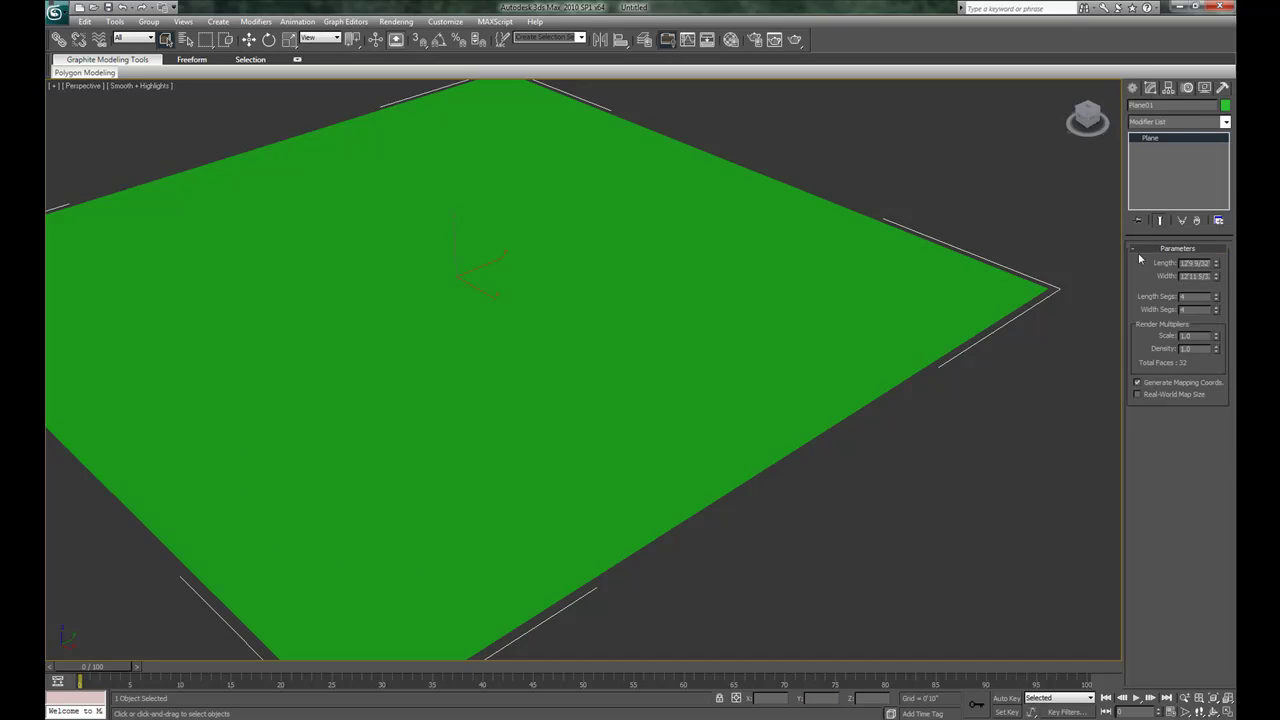
click(1190, 296)
text(8)
scroll(994, 360, down, 3)
key(F4)
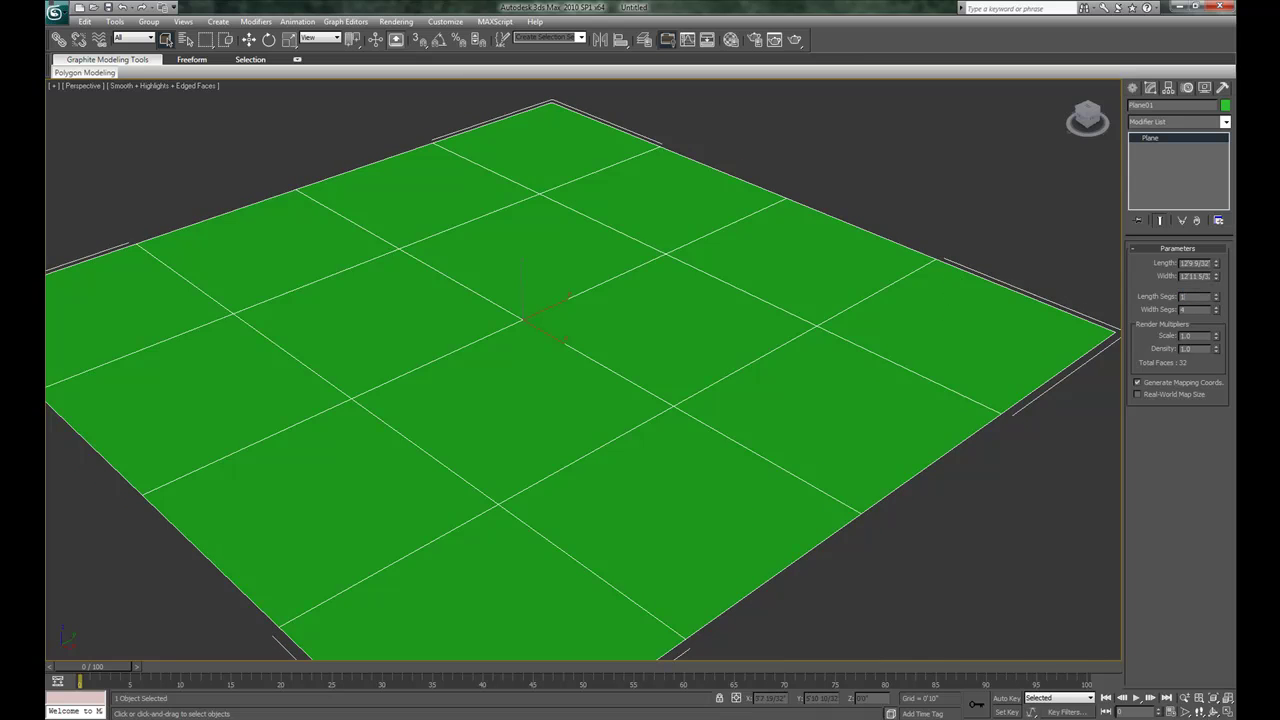
key(Tab)
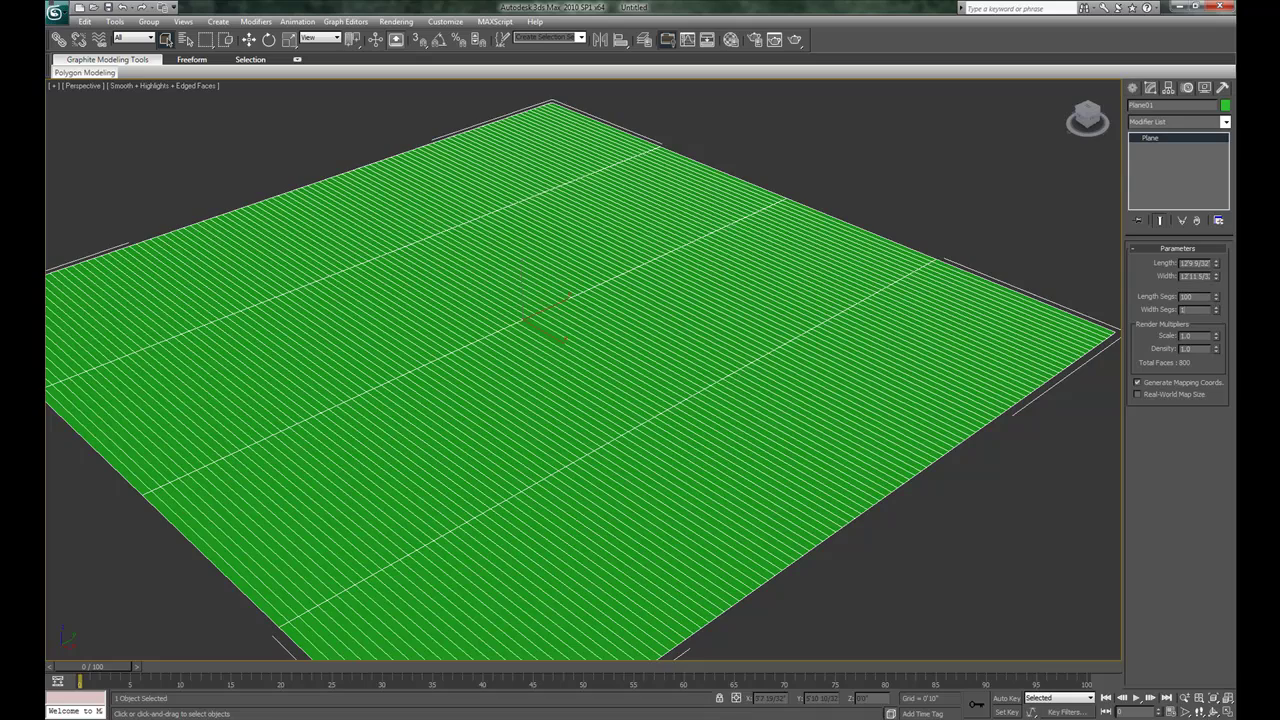
key(Return)
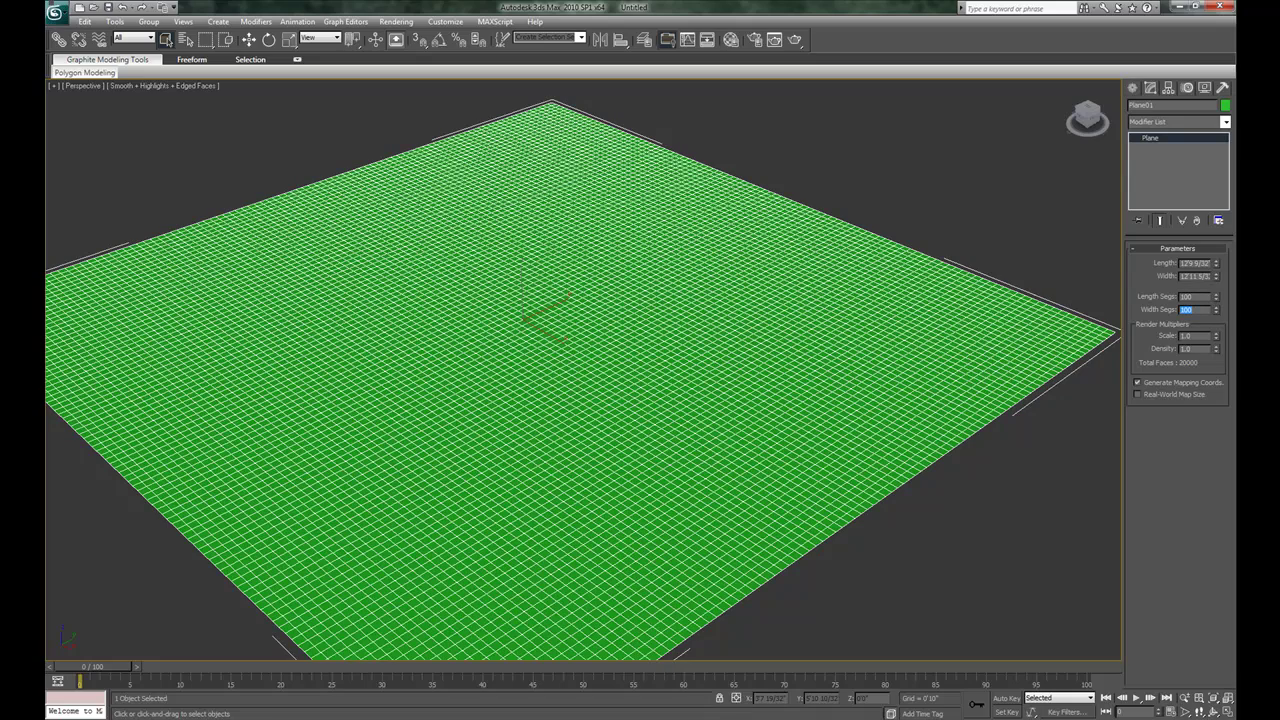
Step: Convert the plane to an Editable Poly
mouse_move(718, 318)
alt+middle_down()
mouse_move(670, 320)
mouse_move(600, 406)
alt+middle_up()
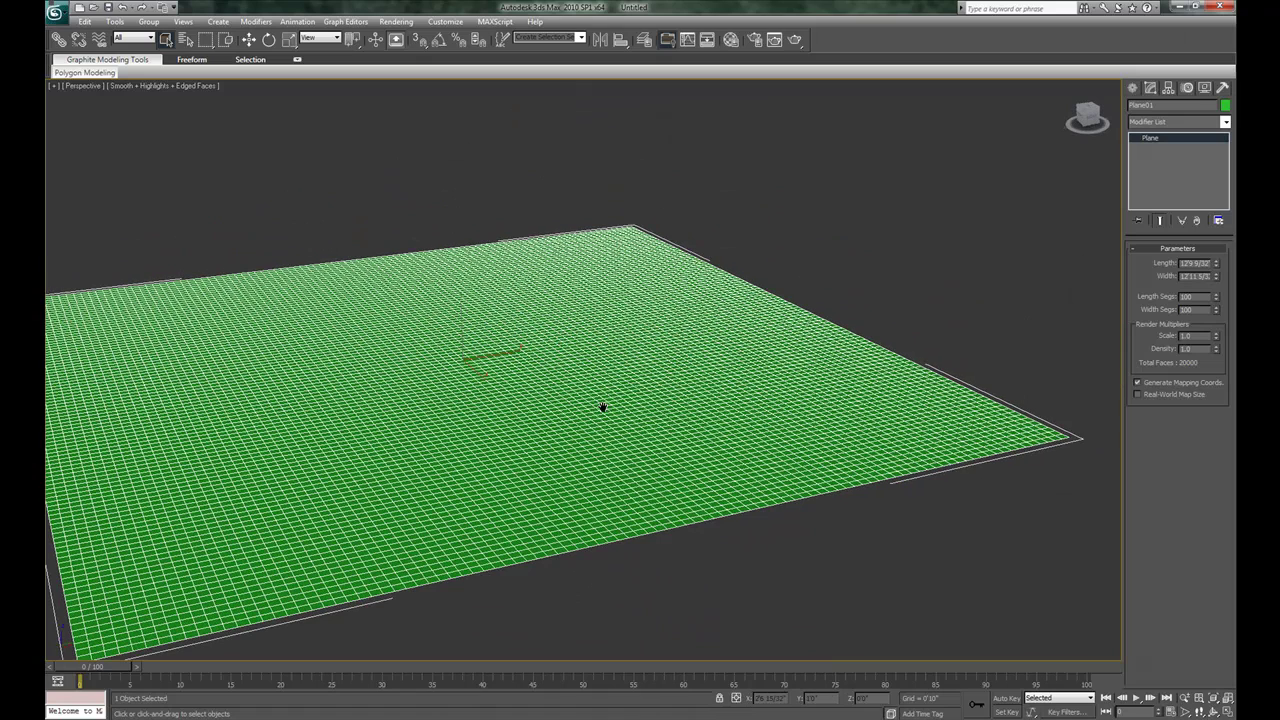
right_click(603, 411)
mouse_move(654, 522)
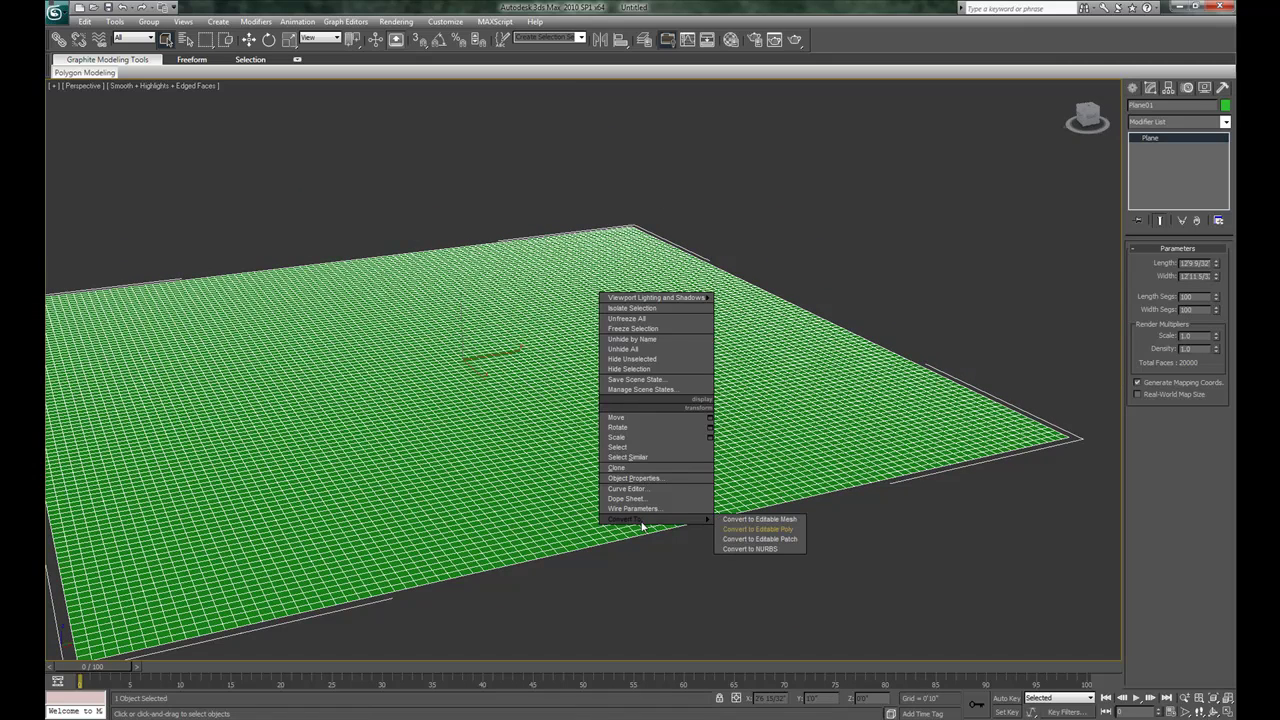
click(757, 529)
Step: Turn off edged faces and paint a winding raised ridge around the plane's middle with the Push/Pull deformation brush
alt+middle_drag(800, 551, 630, 448)
click(1136, 138)
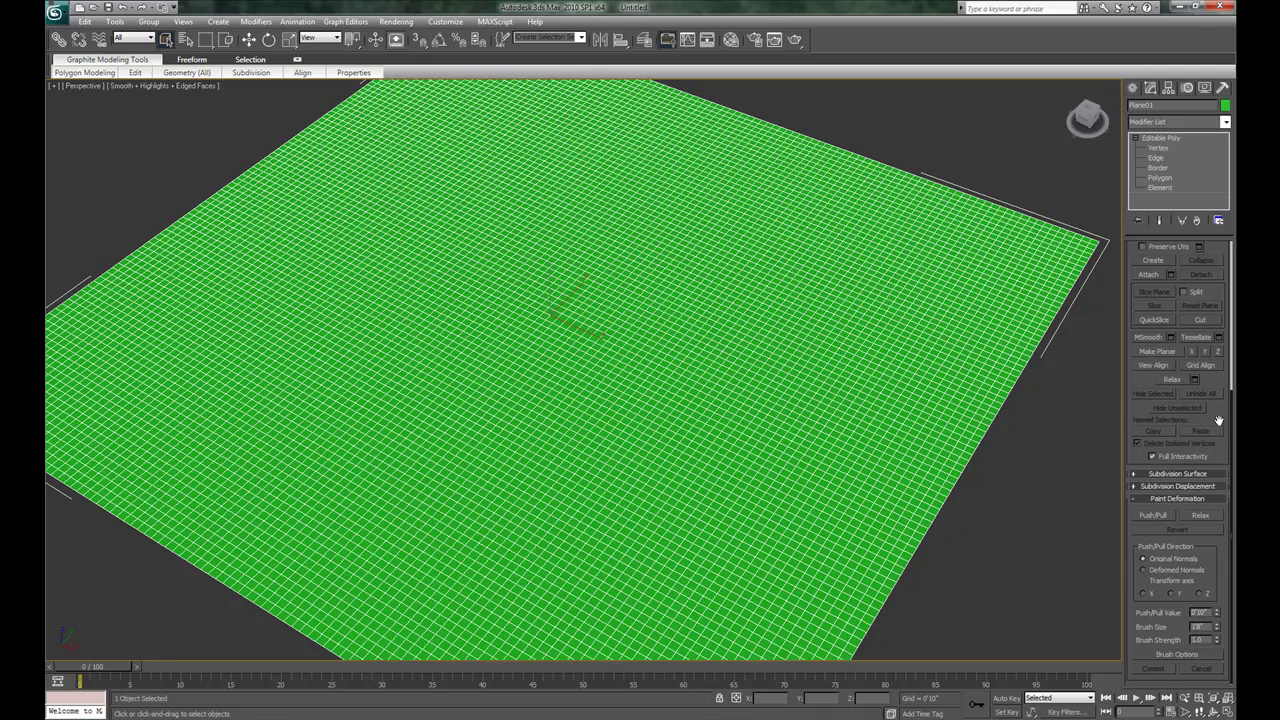
click(1148, 515)
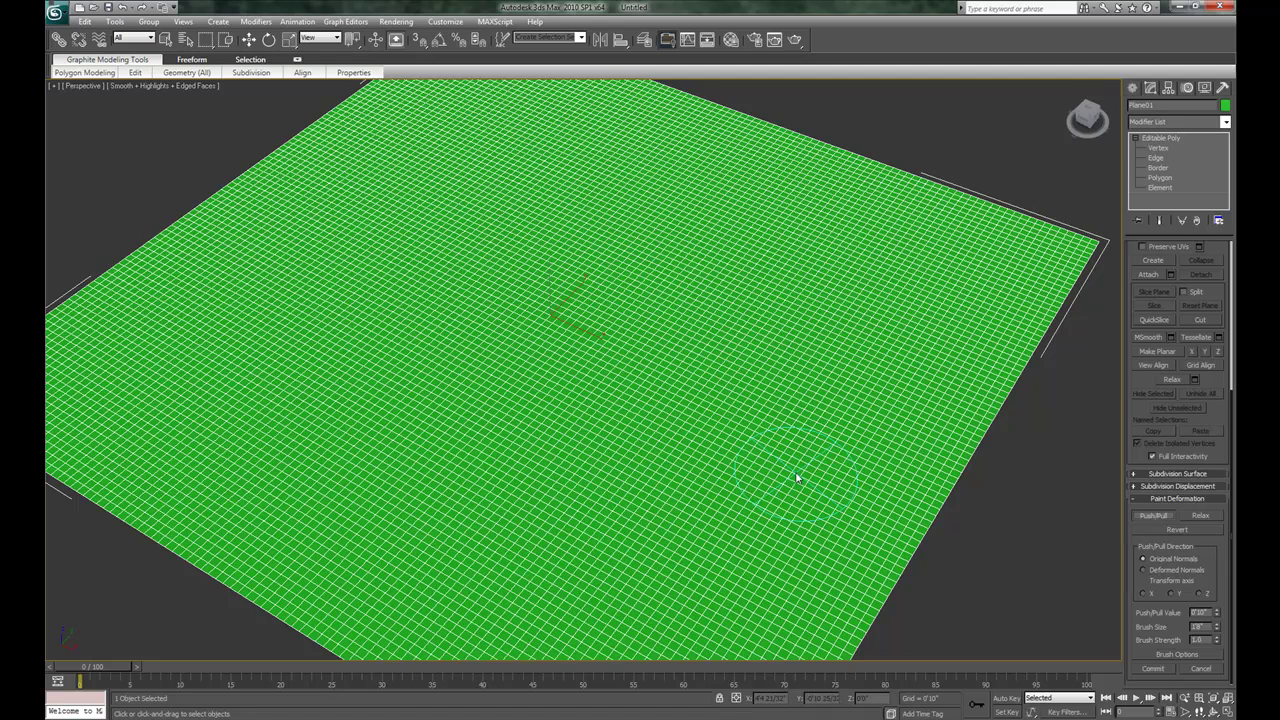
mouse_move(794, 477)
alt+middle_down()
mouse_move(762, 460)
mouse_move(737, 409)
mouse_move(717, 409)
mouse_move(726, 426)
alt+middle_up()
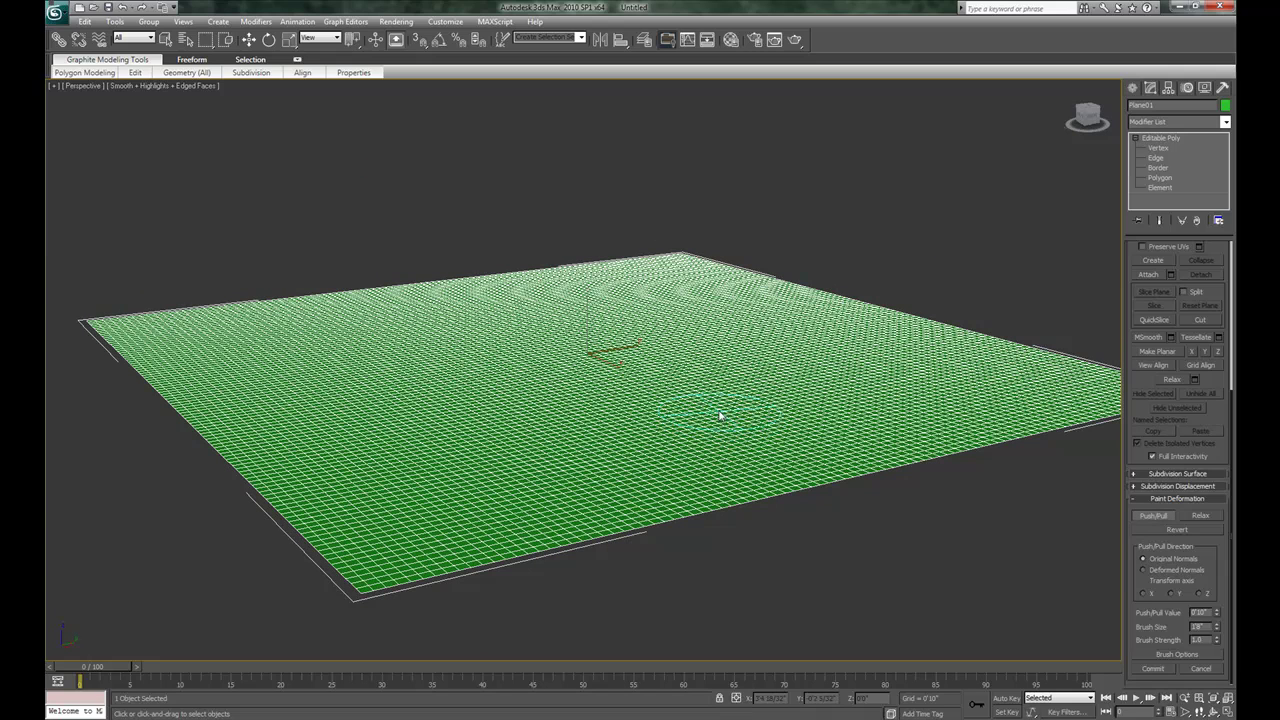
alt+middle_drag(586, 366, 583, 436)
key(F4)
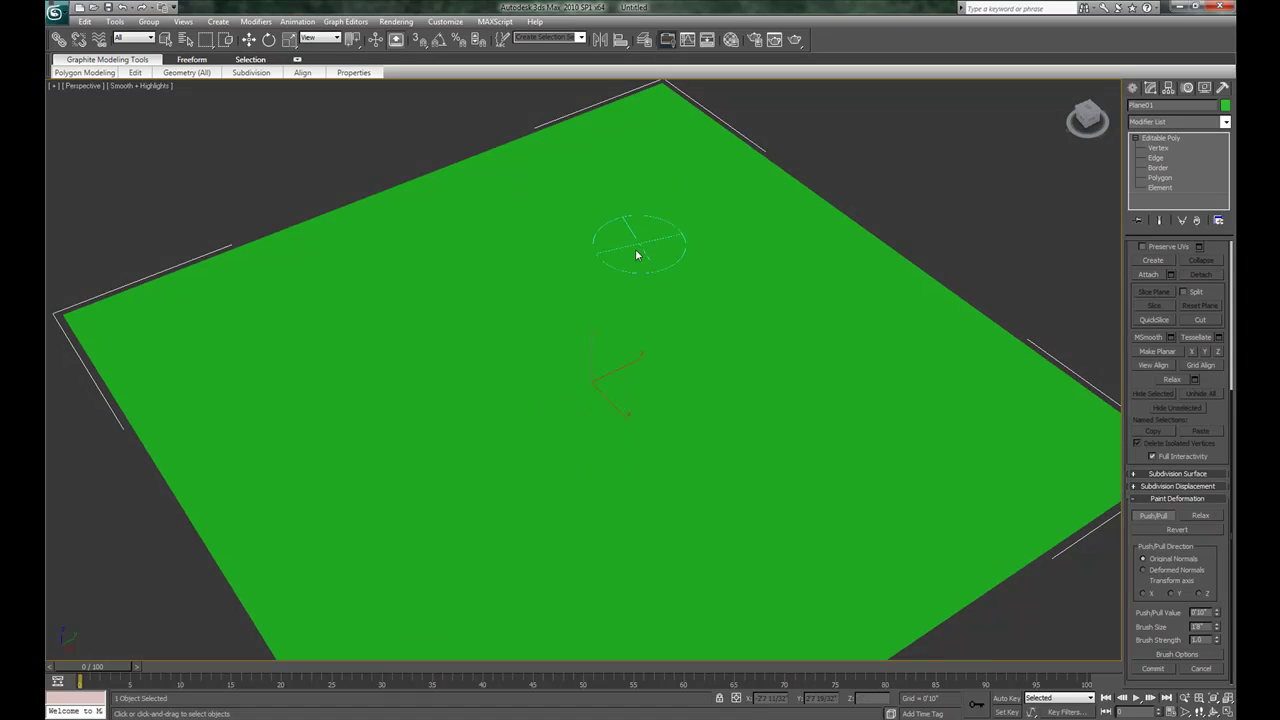
mouse_move(619, 551)
mouse_down()
mouse_move(517, 537)
mouse_move(468, 491)
mouse_move(461, 440)
mouse_move(482, 372)
mouse_move(526, 345)
mouse_move(556, 354)
mouse_move(581, 428)
mouse_move(616, 443)
mouse_move(642, 408)
mouse_move(632, 367)
mouse_move(647, 284)
mouse_move(743, 229)
mouse_move(789, 263)
mouse_move(798, 396)
mouse_move(834, 447)
mouse_move(922, 438)
mouse_move(922, 481)
mouse_move(854, 532)
mouse_move(804, 539)
mouse_move(748, 491)
mouse_move(686, 546)
mouse_move(629, 568)
mouse_move(585, 565)
mouse_up()
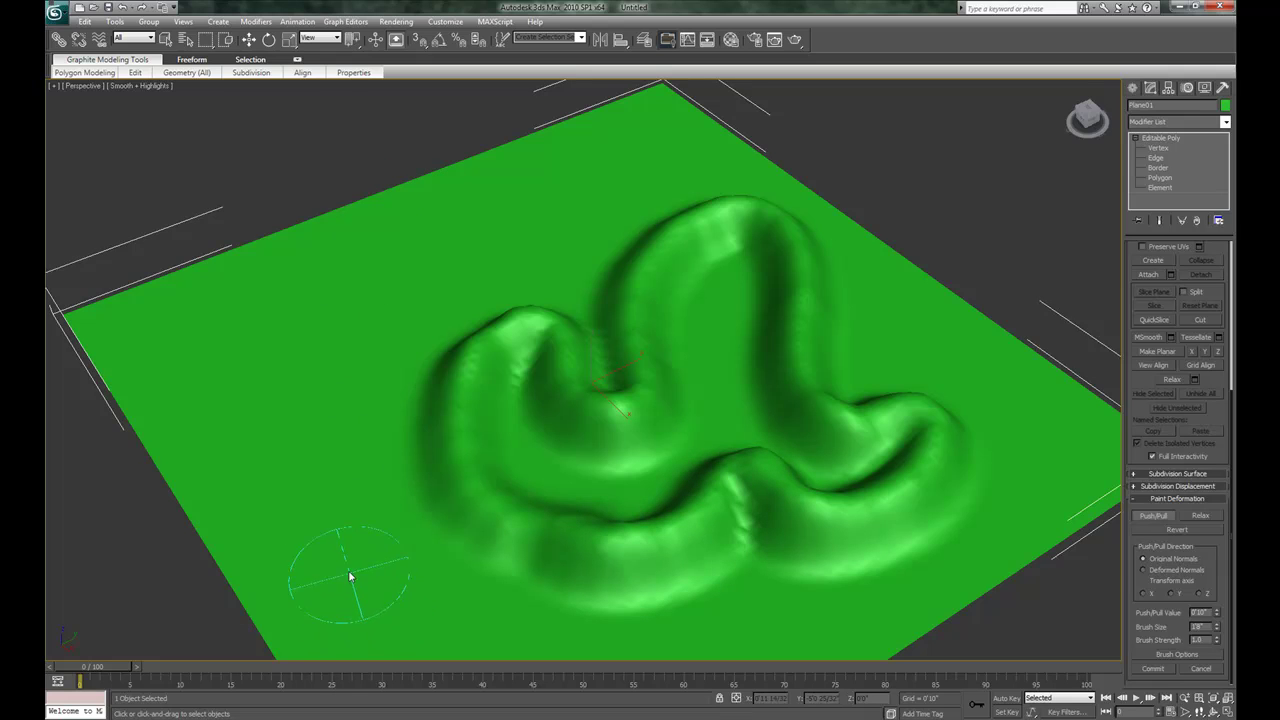
Step: Paint more Push/Pull ridges and peaks between the winding ridge and the plane's far left edge
drag(350, 577, 341, 555)
mouse_move(325, 507)
mouse_down()
mouse_move(318, 418)
mouse_move(352, 313)
mouse_up()
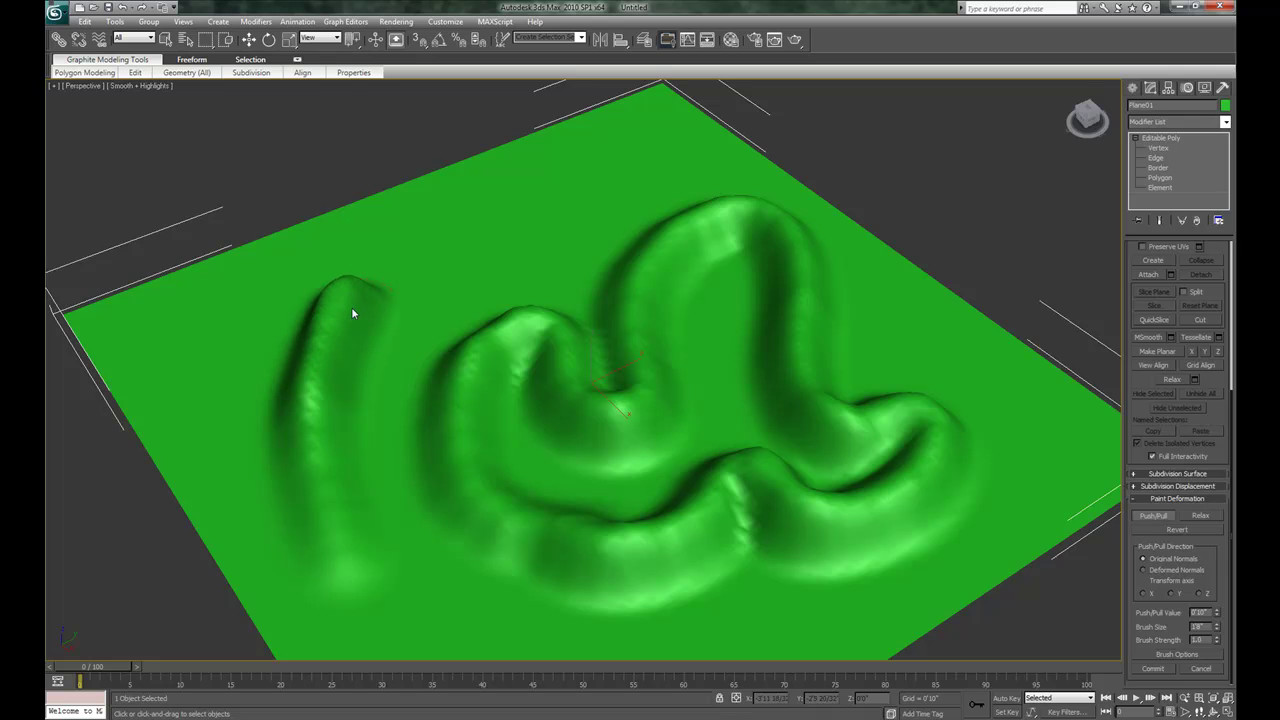
mouse_move(411, 239)
mouse_down()
mouse_move(504, 197)
mouse_move(487, 198)
mouse_move(521, 231)
mouse_up()
mouse_move(521, 231)
alt+middle_down()
mouse_move(530, 183)
mouse_move(631, 177)
mouse_move(489, 249)
alt+middle_up()
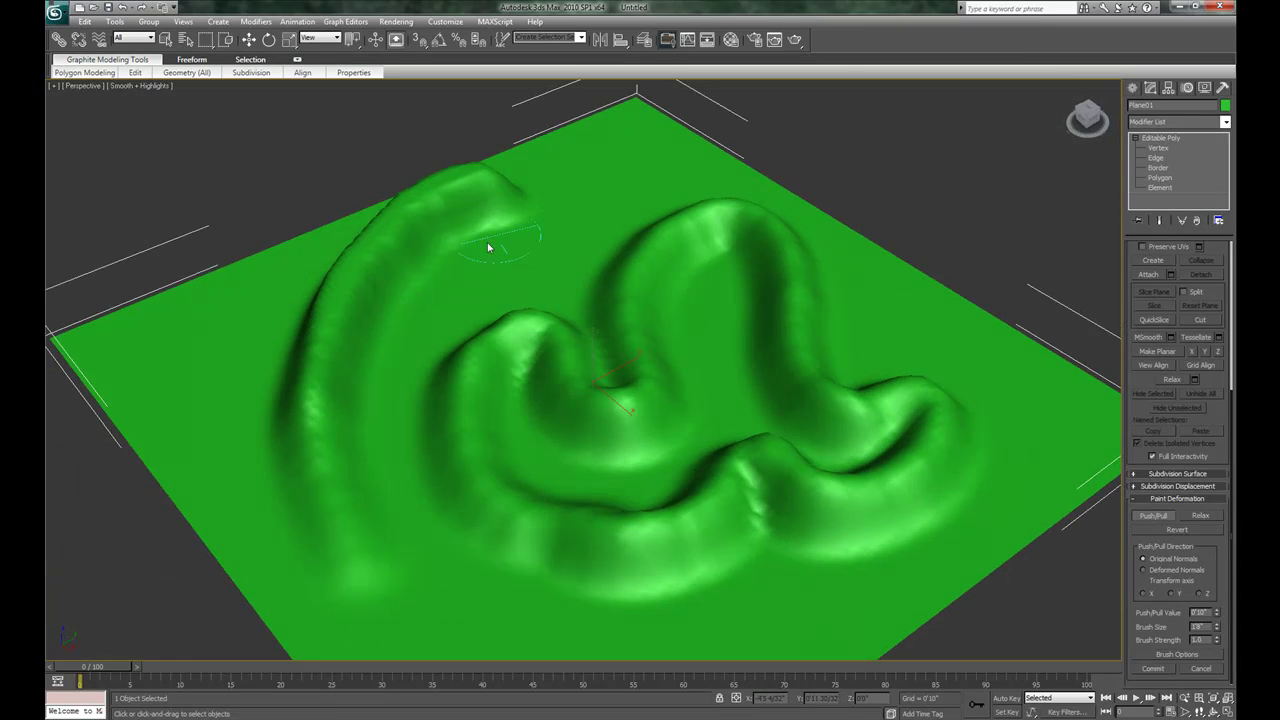
mouse_move(245, 401)
mouse_down()
mouse_move(289, 380)
mouse_move(346, 281)
mouse_move(306, 432)
mouse_move(363, 426)
mouse_move(351, 346)
mouse_move(369, 357)
mouse_move(478, 255)
mouse_up()
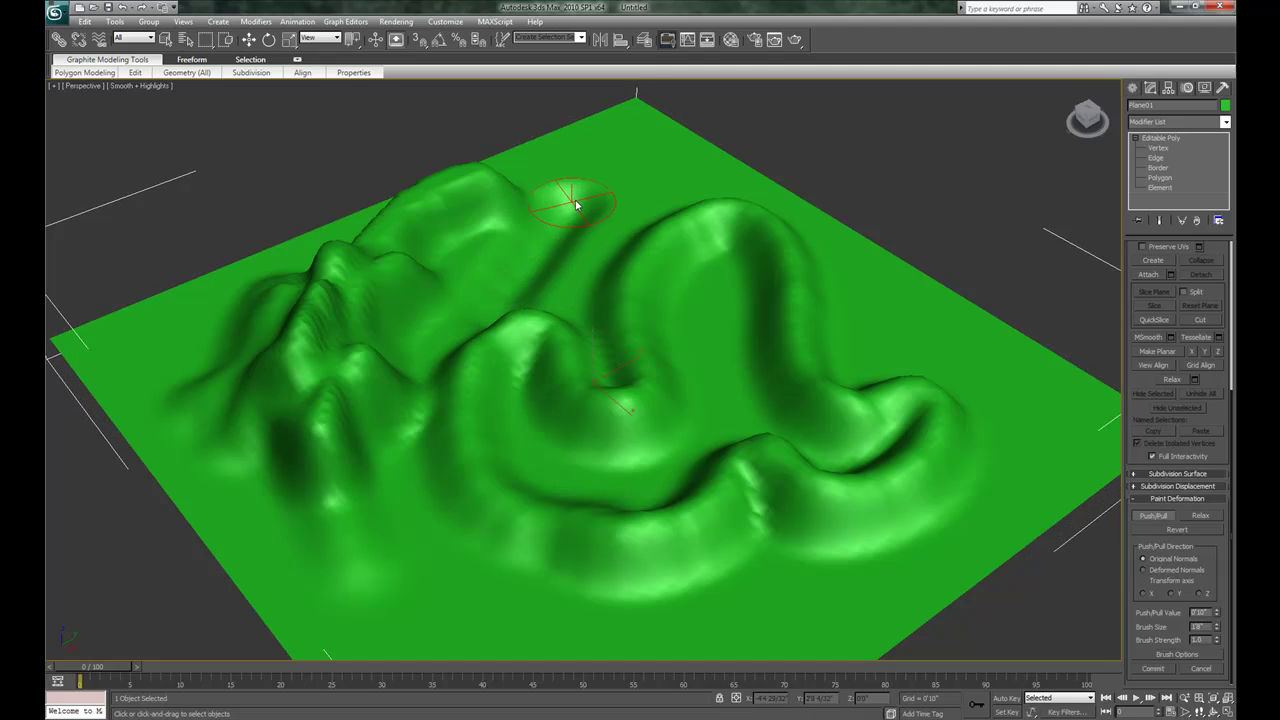
mouse_move(580, 229)
mouse_down()
mouse_move(591, 334)
mouse_move(609, 366)
mouse_move(576, 256)
mouse_up()
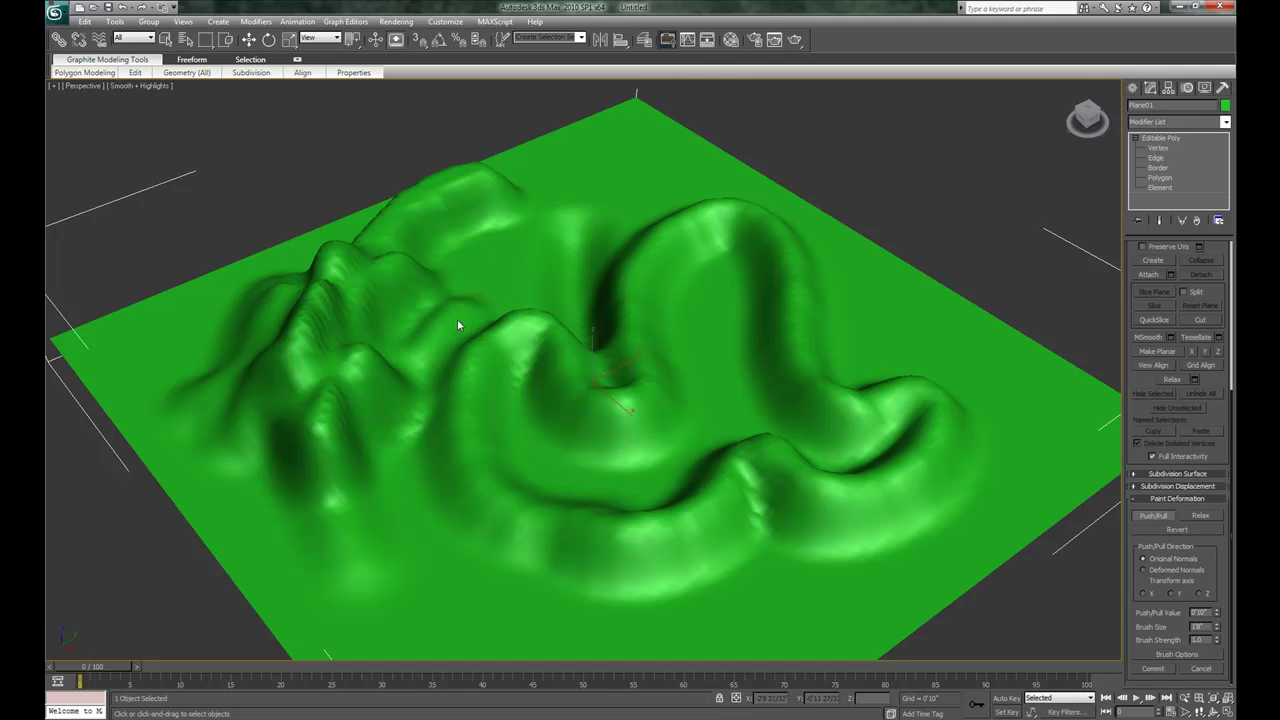
drag(457, 321, 555, 240)
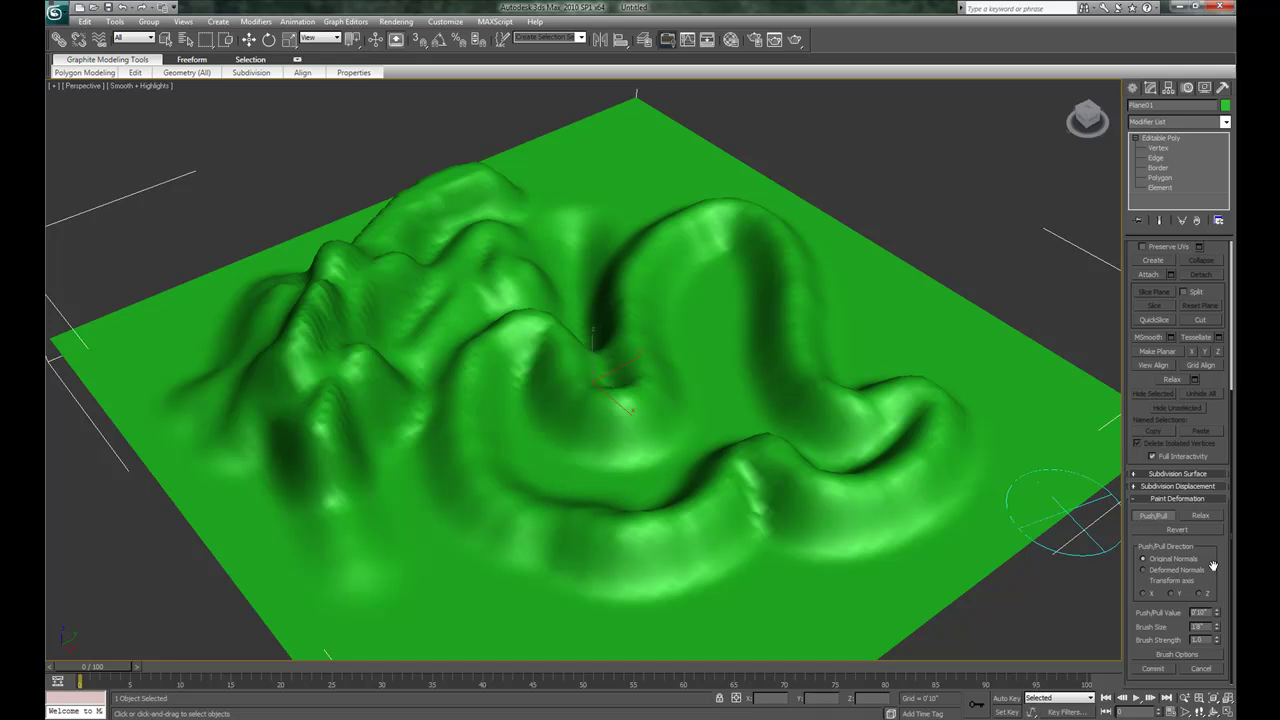
Step: Inspect the sculpted terrain from another side and delete the plane
mouse_move(1214, 547)
mouse_down()
mouse_move(1216, 590)
mouse_move(1224, 543)
mouse_up()
alt+middle_drag(886, 457, 766, 443)
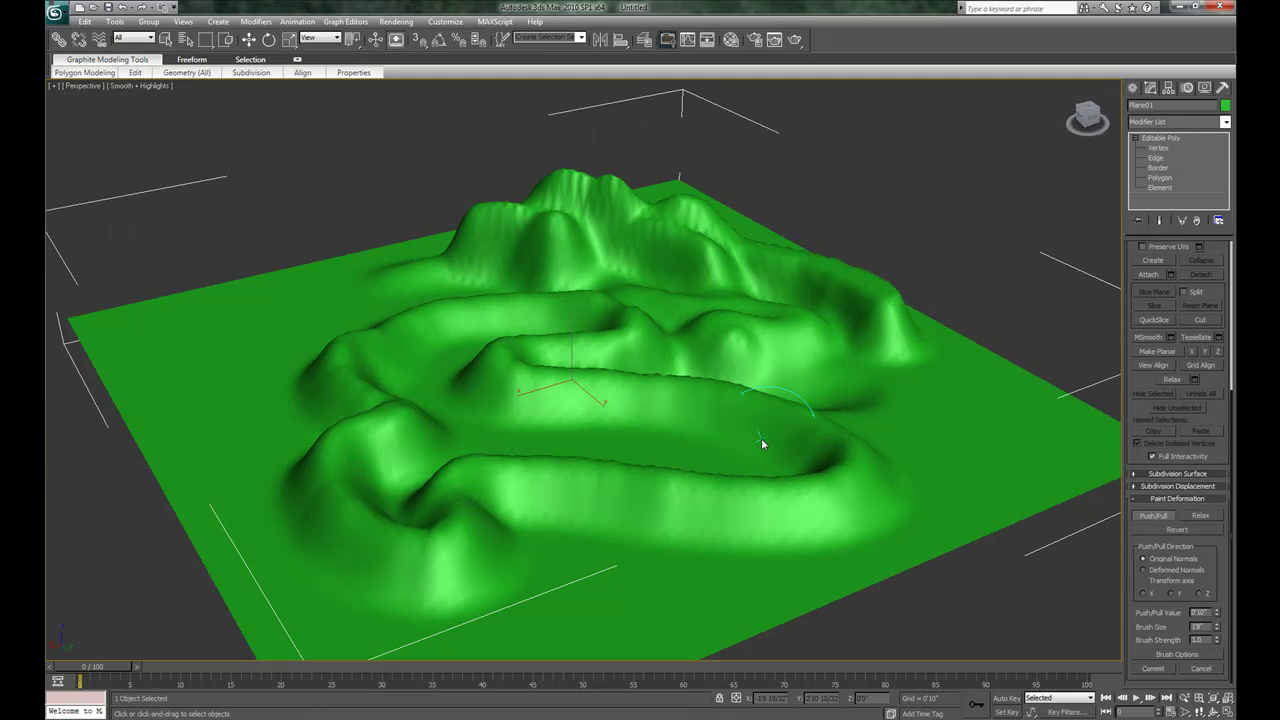
alt+middle_drag(605, 390, 536, 403)
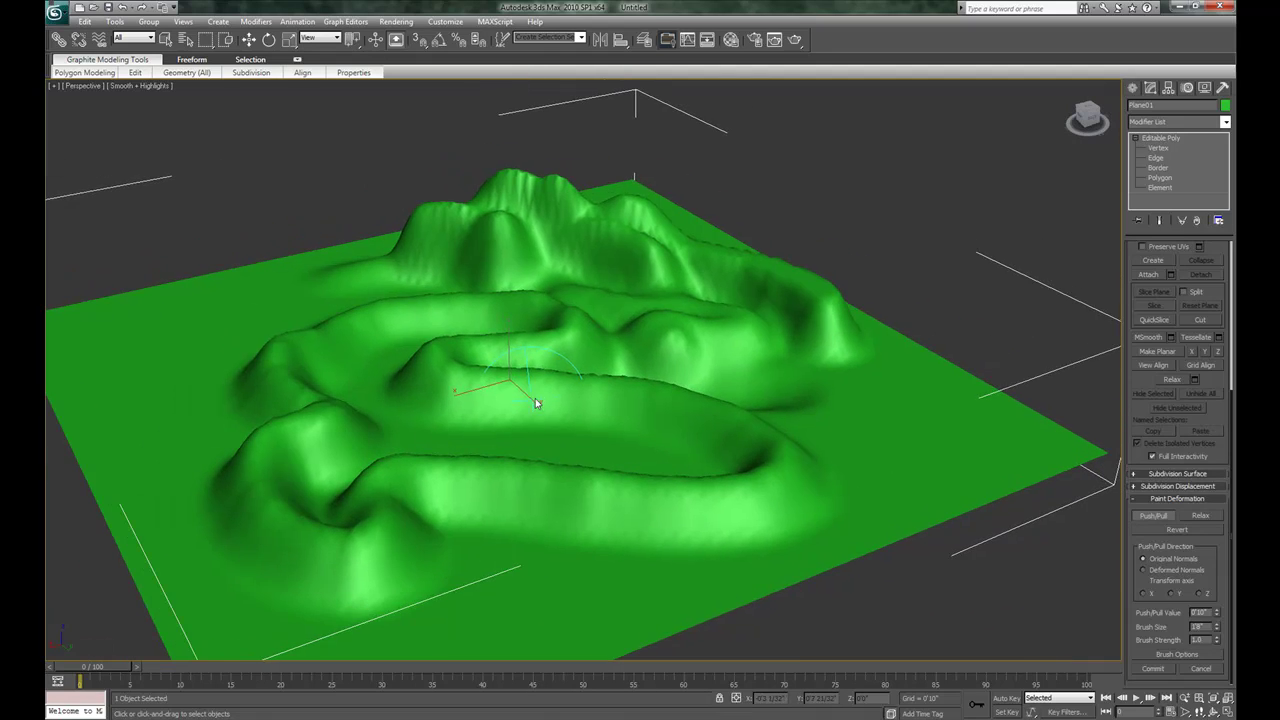
key(Delete)
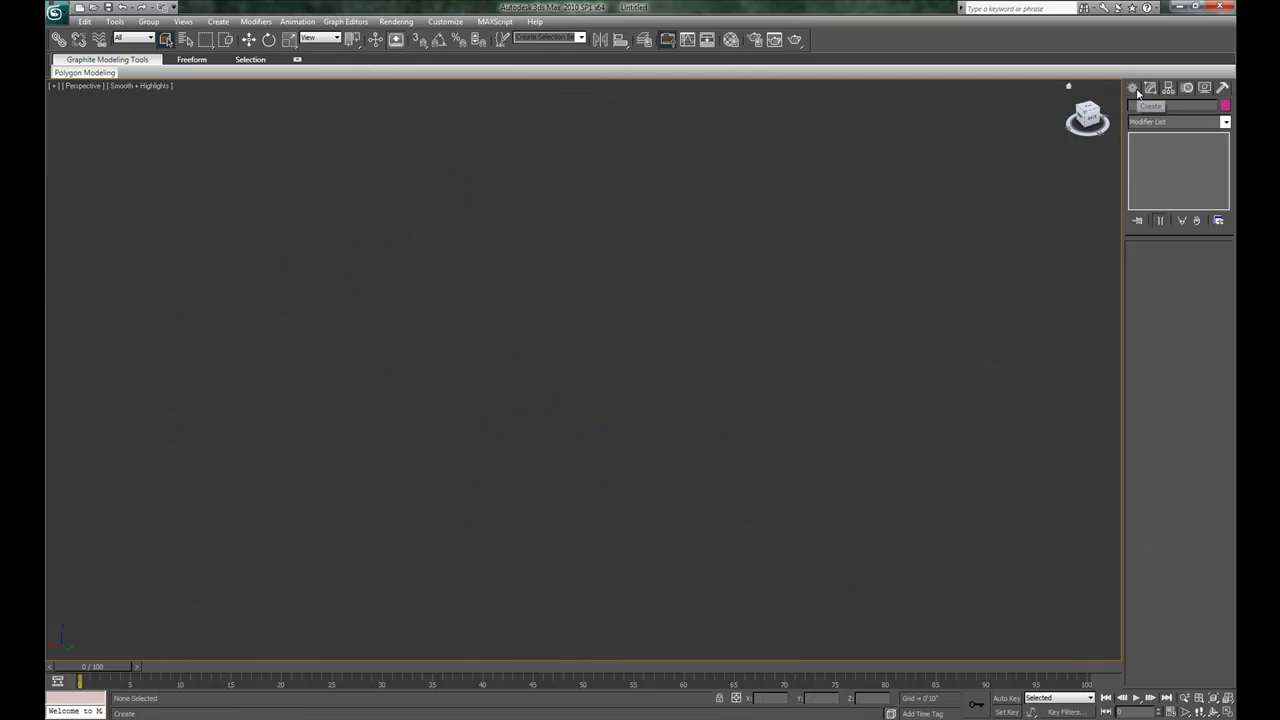
Step: Create a sphere in the empty scene, display its edged faces, and set its segments to 100
click(1134, 89)
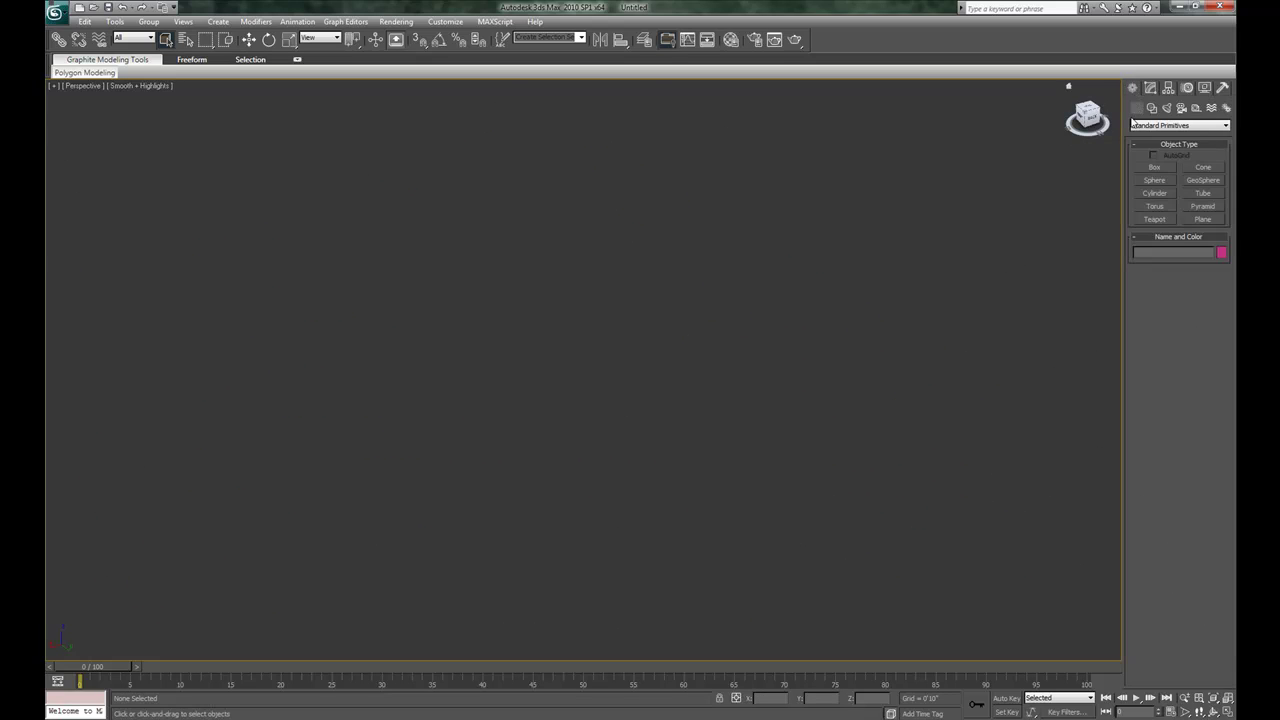
click(1154, 182)
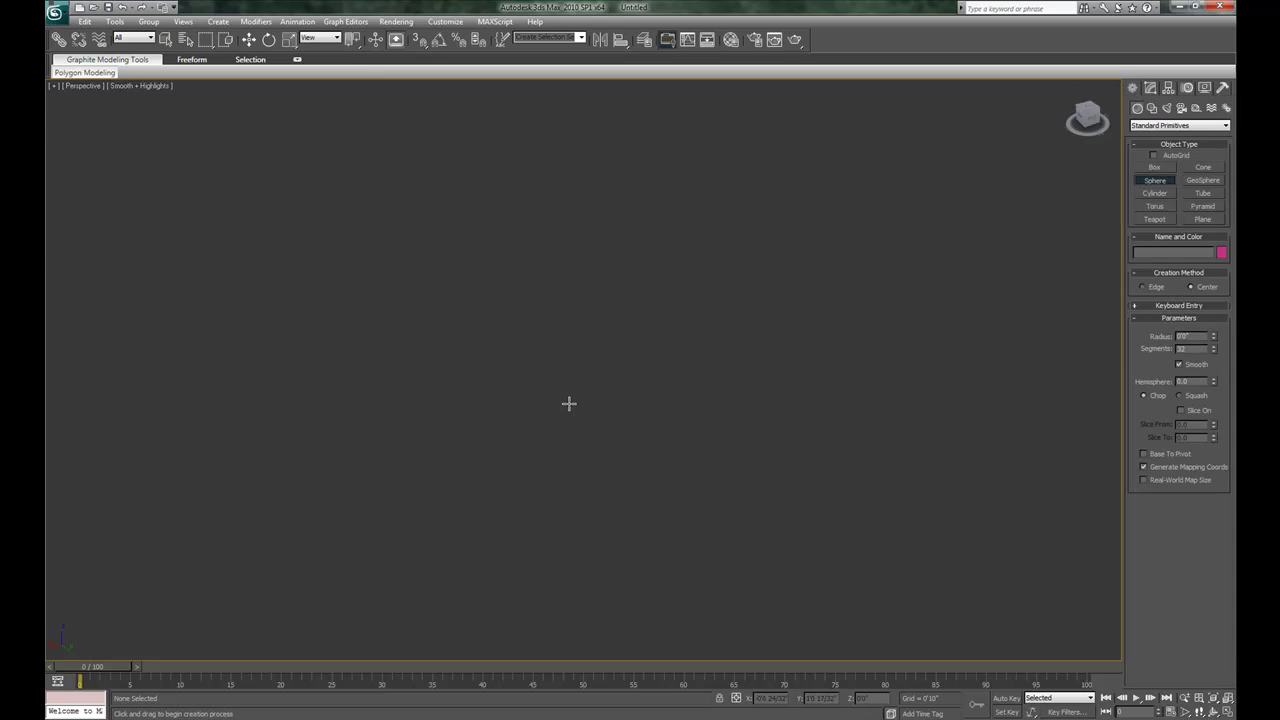
drag(569, 403, 760, 488)
key(F4)
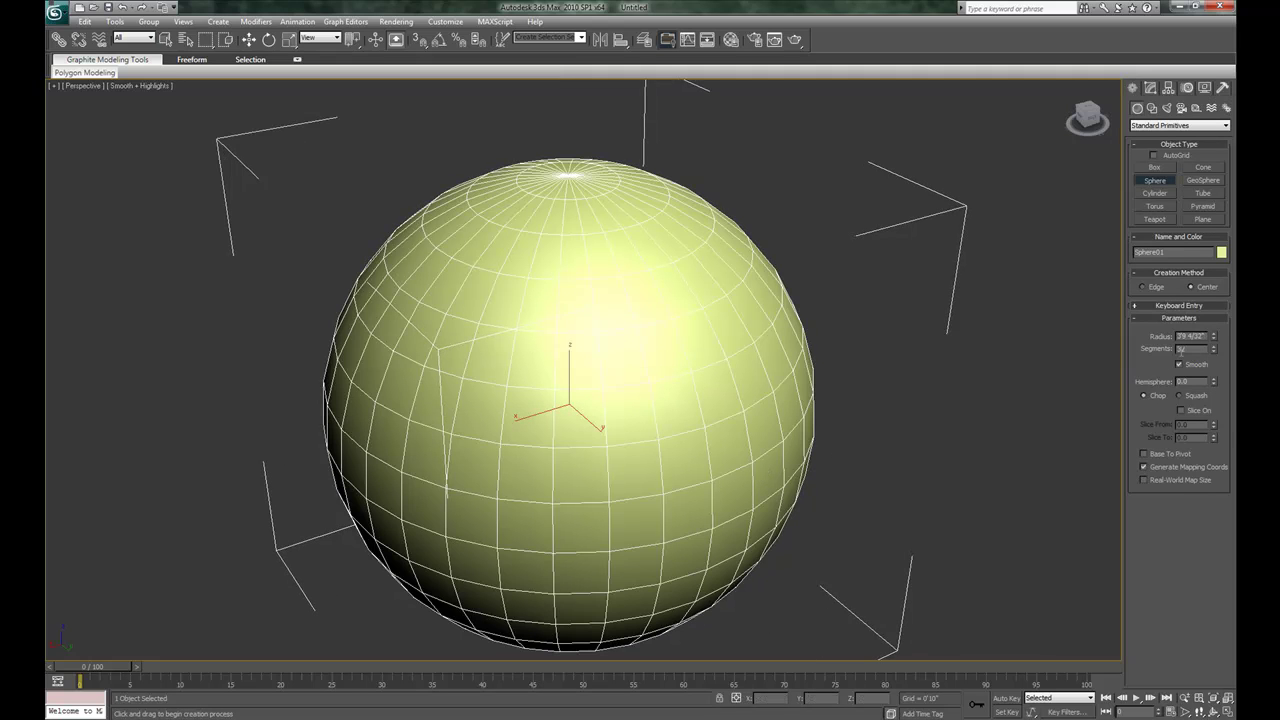
double_click(1201, 348)
text(100)
key(Return)
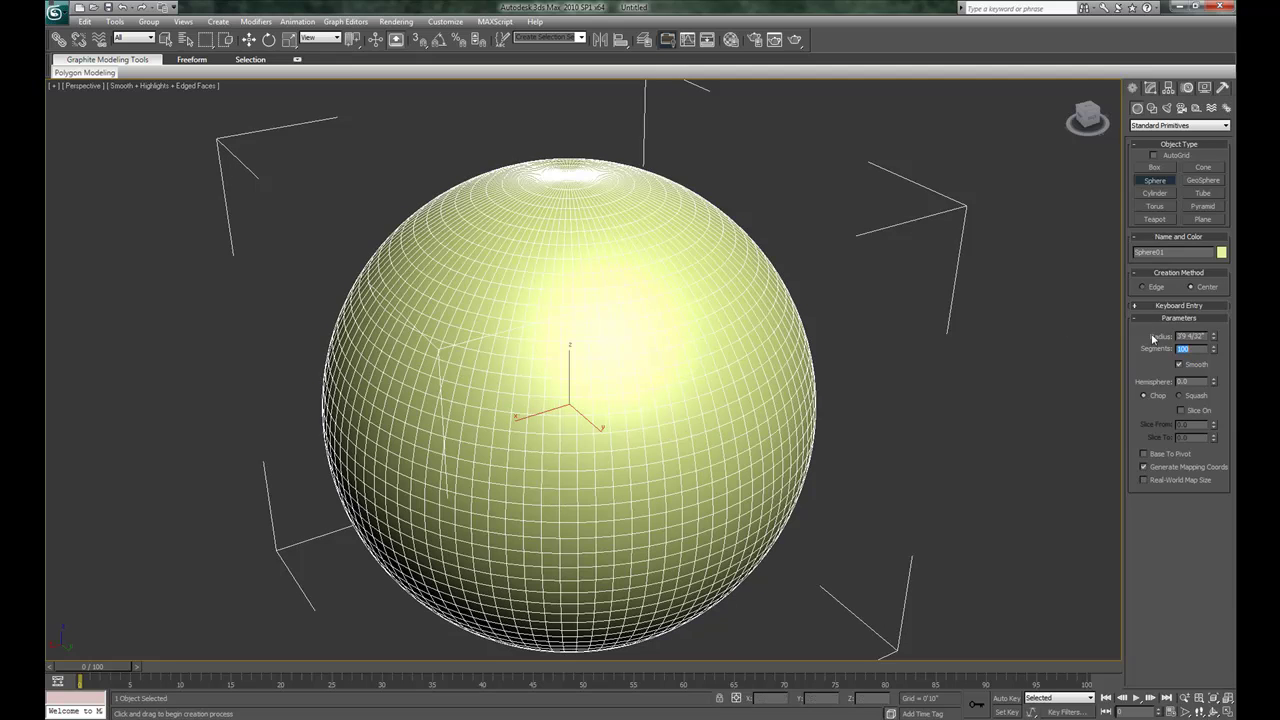
Step: Convert the sphere to an Editable Poly
click(1151, 87)
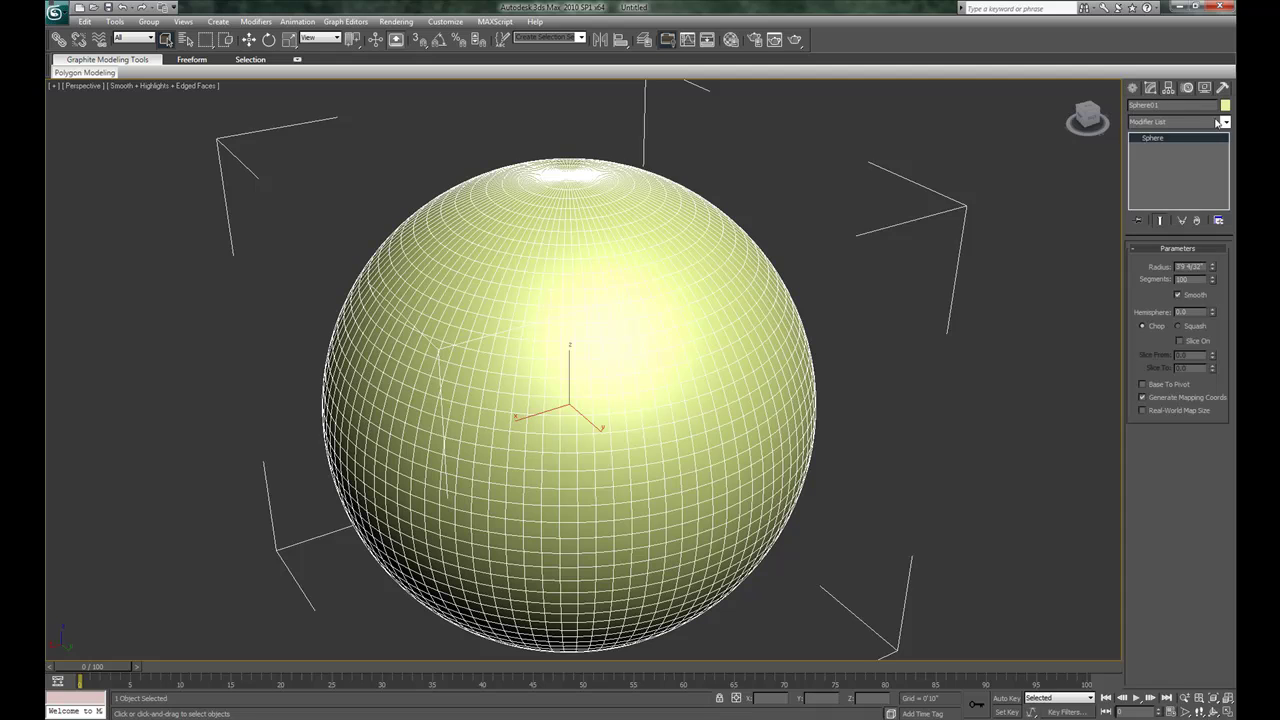
click(1225, 122)
click(1226, 122)
right_click(606, 330)
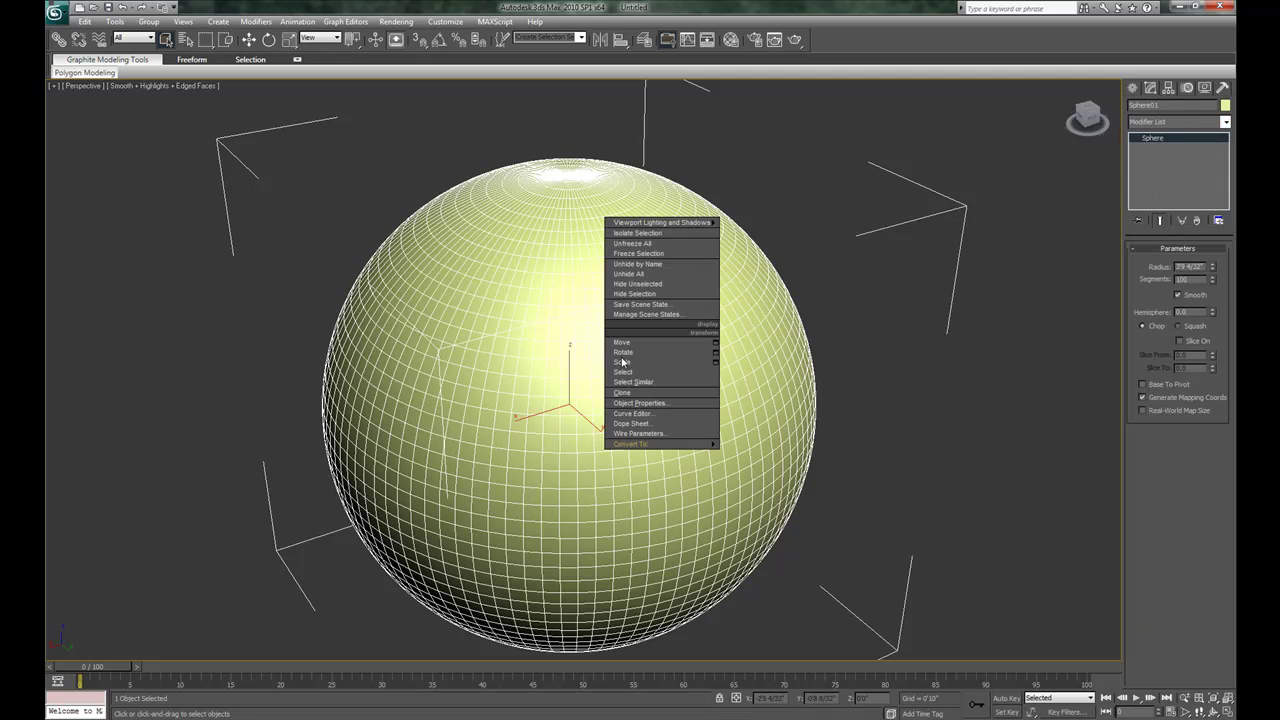
click(659, 459)
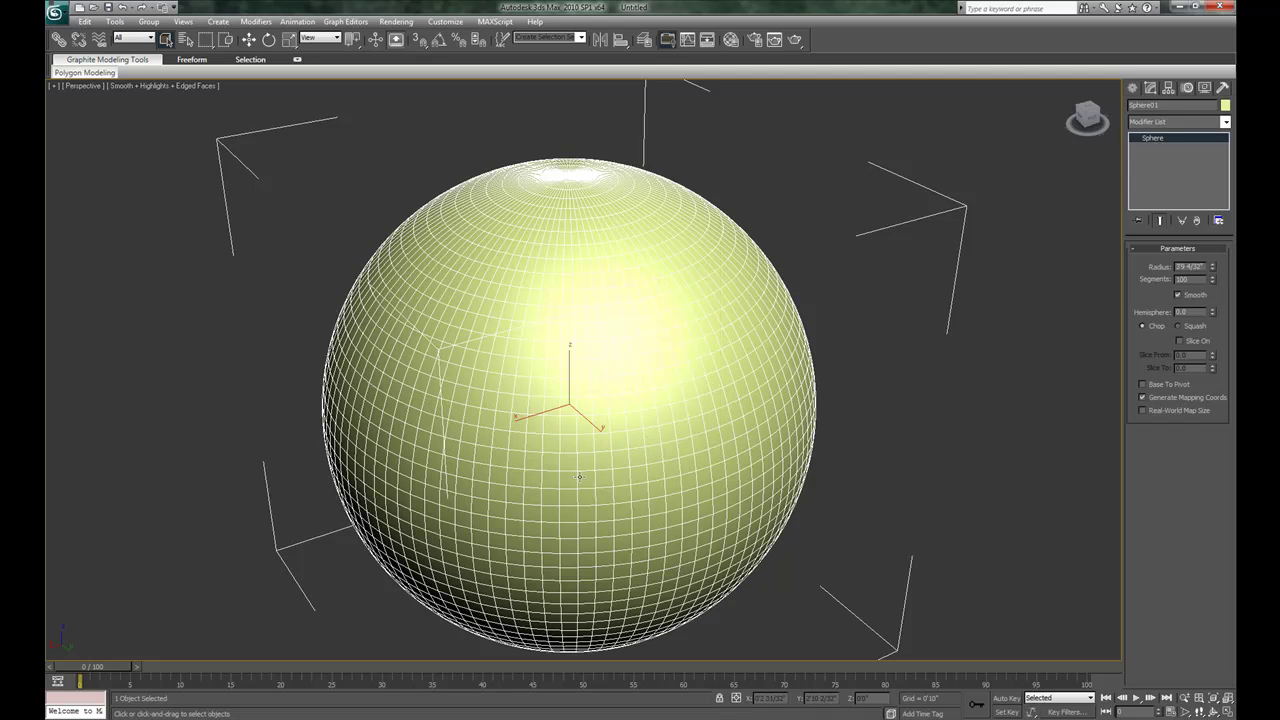
right_click(613, 474)
mouse_move(680, 589)
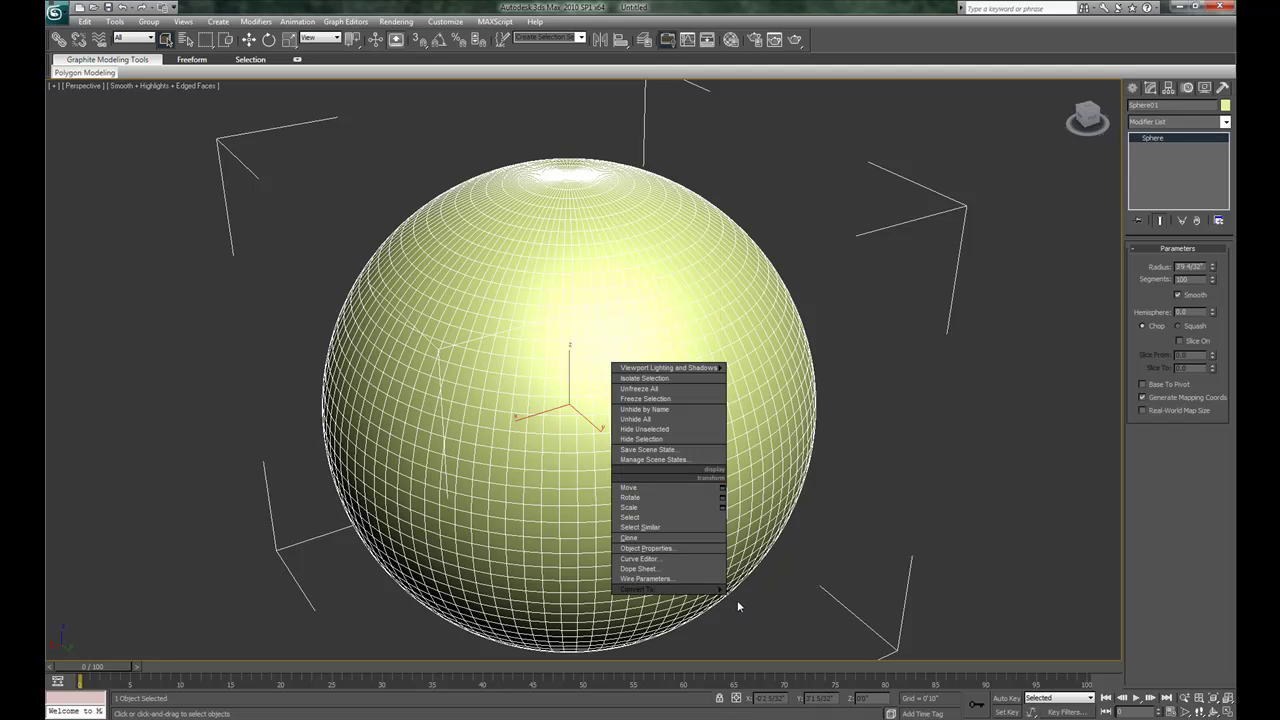
click(745, 598)
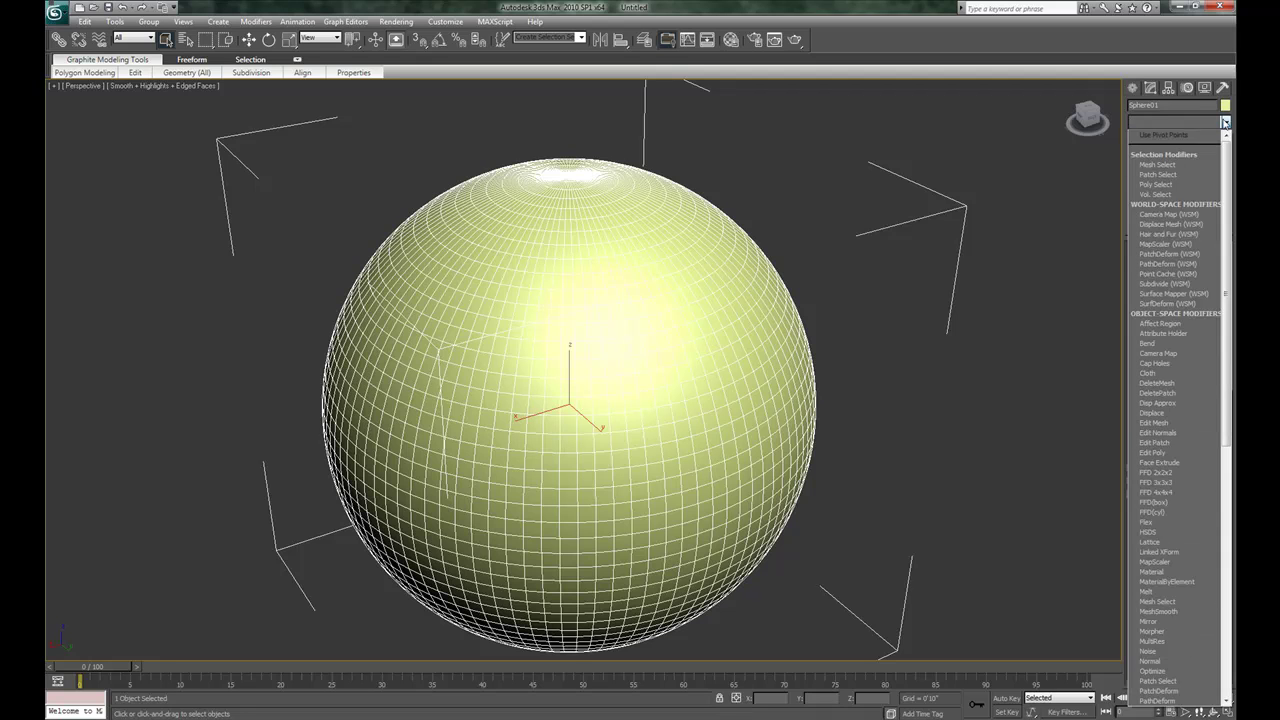
Step: Add a TurboSmooth modifier on top of the sphere's Editable Poly
key(t)
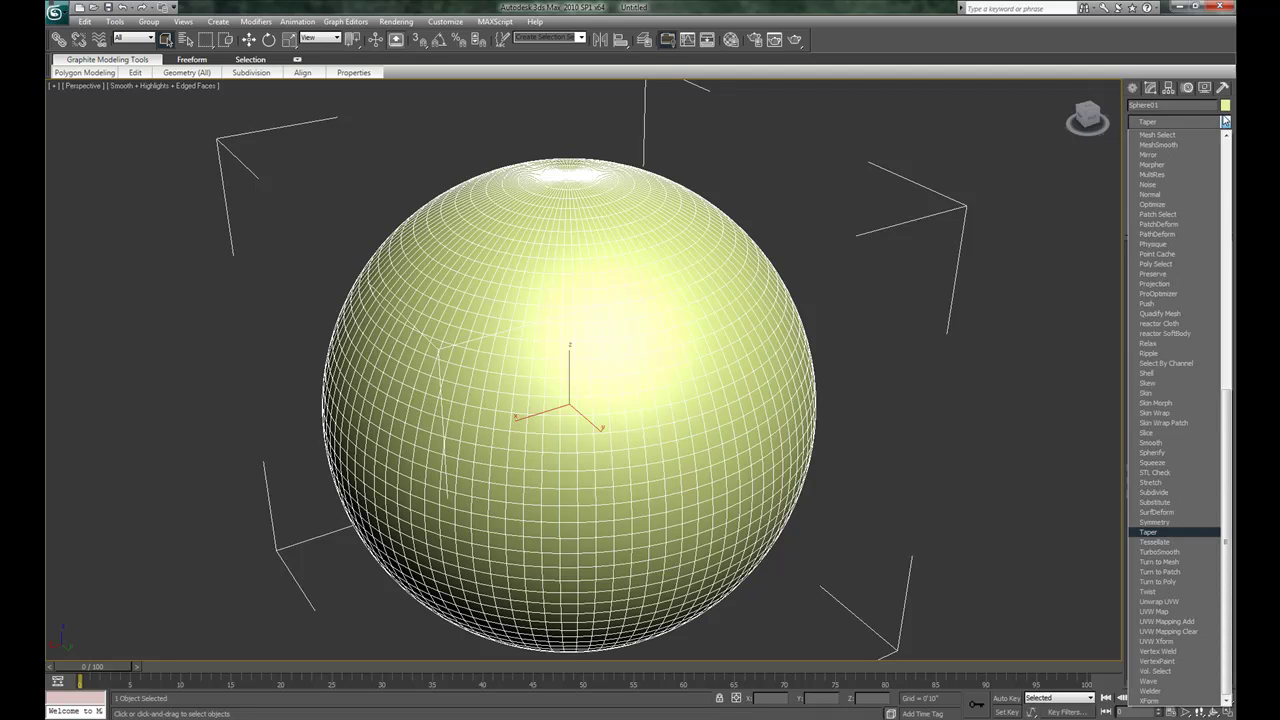
click(1160, 552)
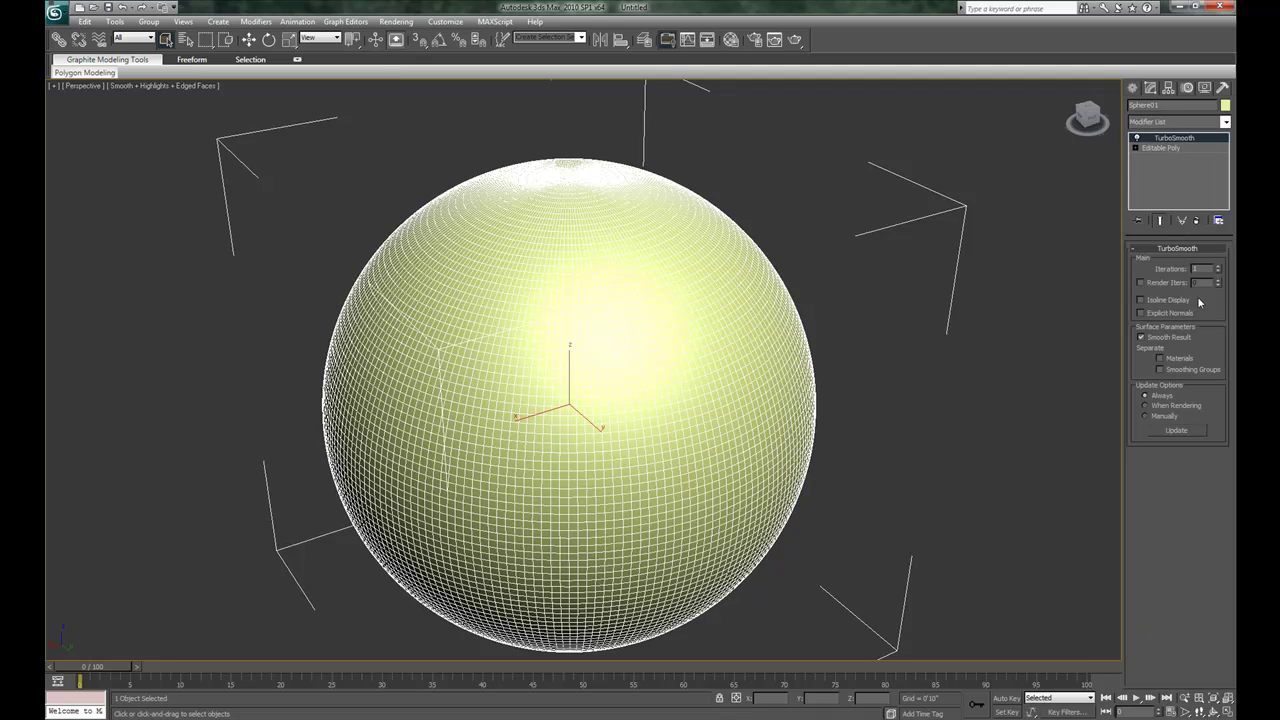
alt+middle_drag(716, 508, 765, 278)
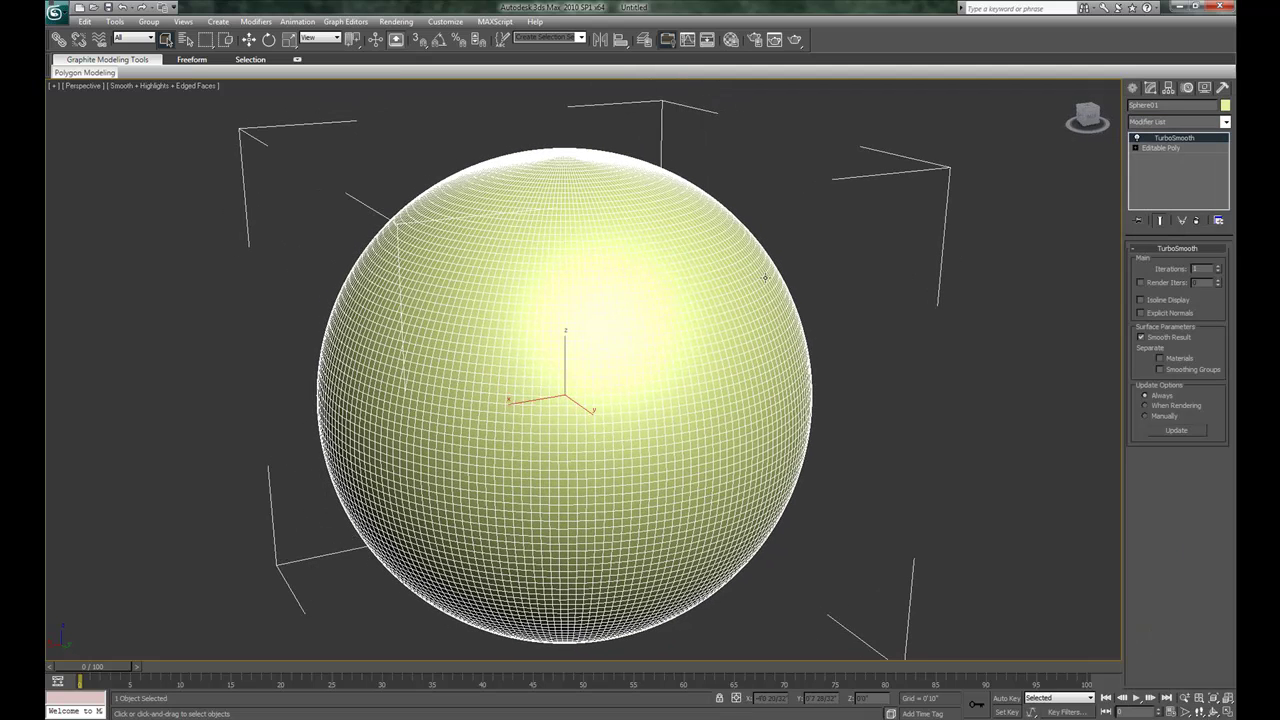
Step: Set up the second sample material with the Glossy Finish template and a saturated orange diffuse color
click(731, 39)
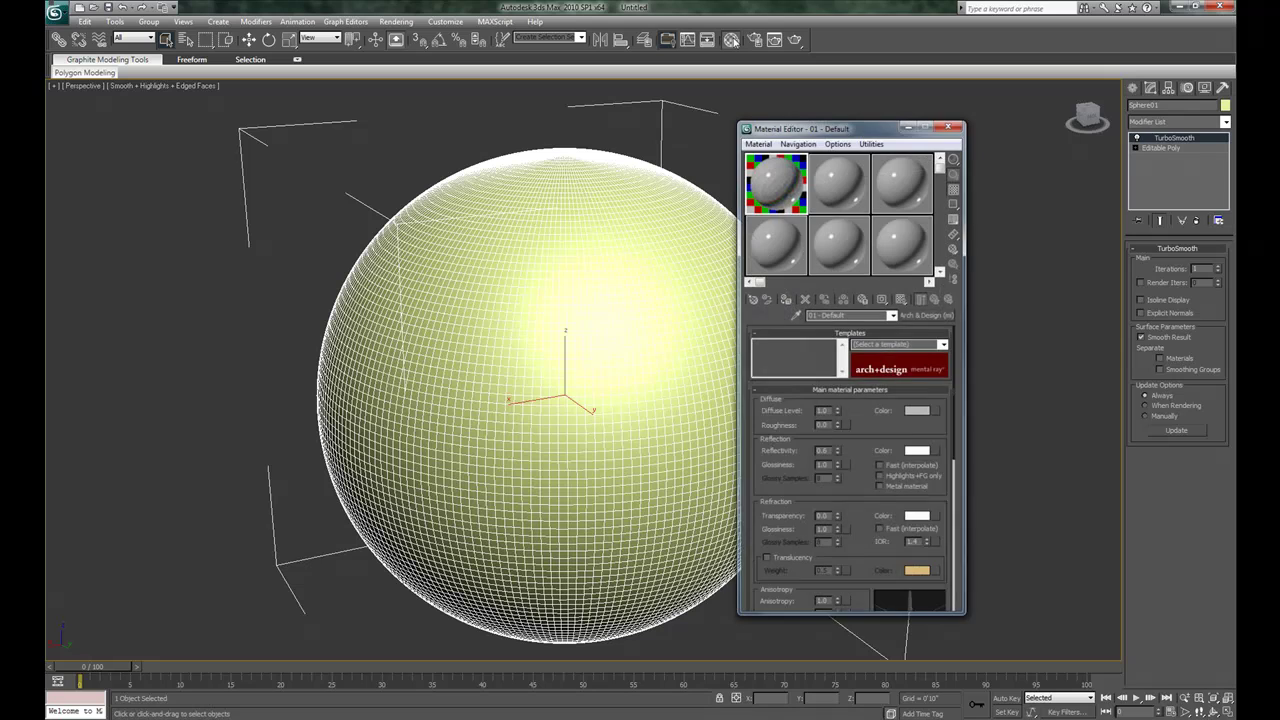
click(942, 346)
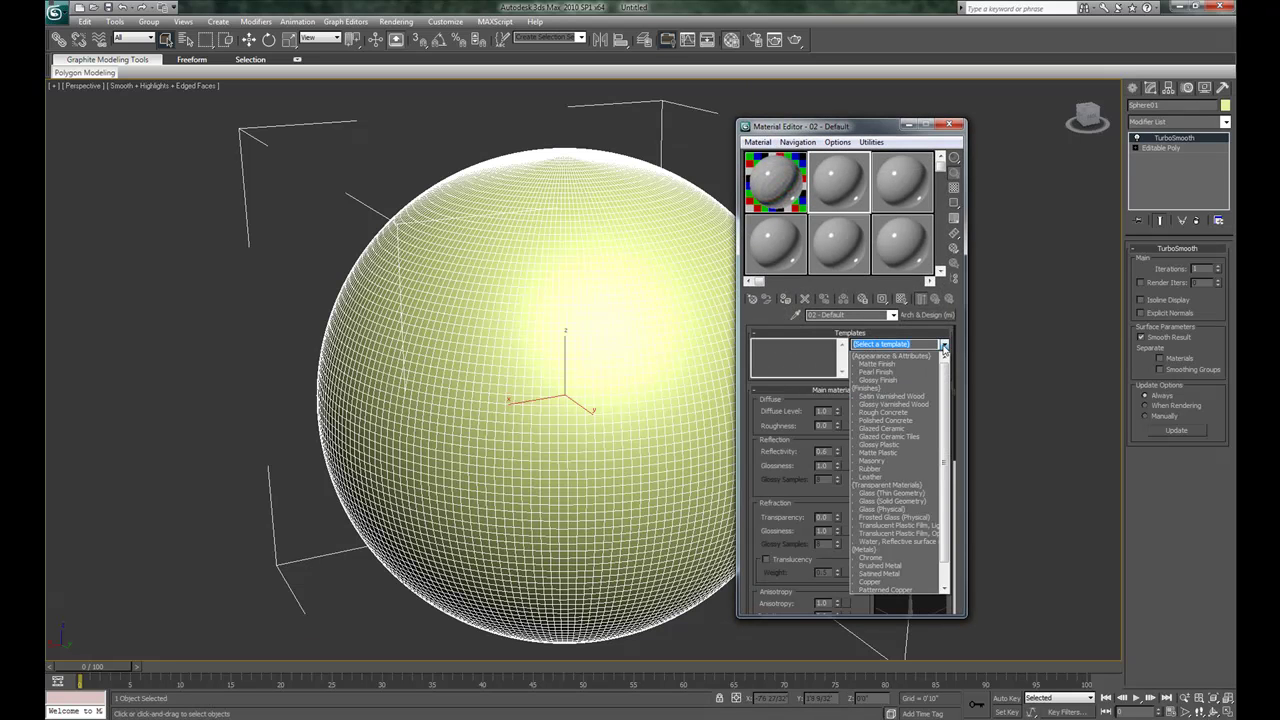
click(894, 381)
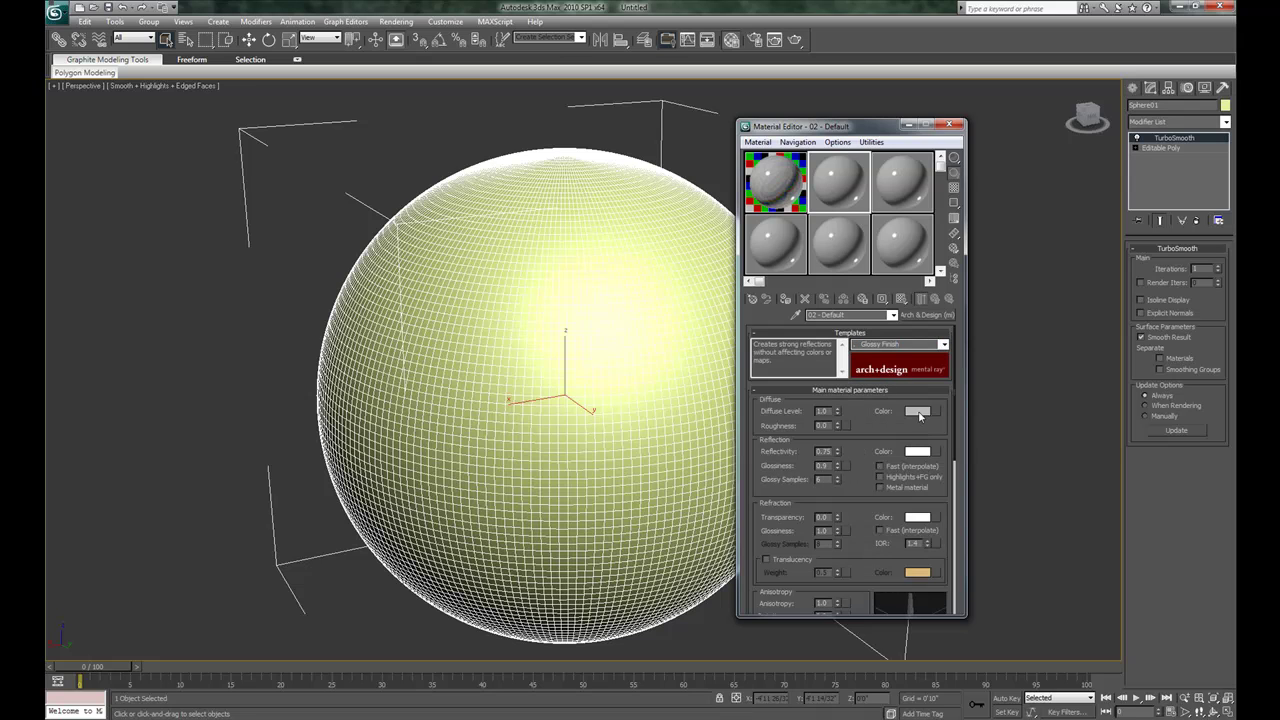
click(919, 412)
click(309, 110)
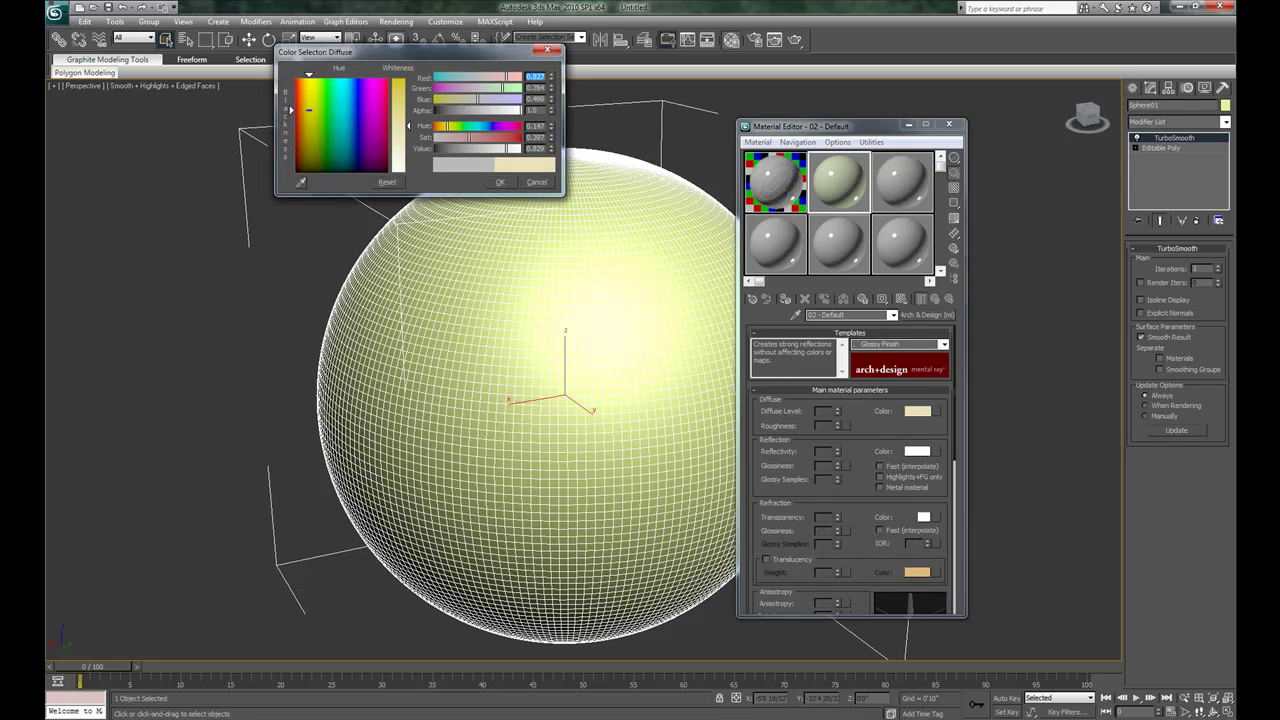
click(305, 98)
drag(413, 136, 330, 140)
drag(305, 98, 302, 108)
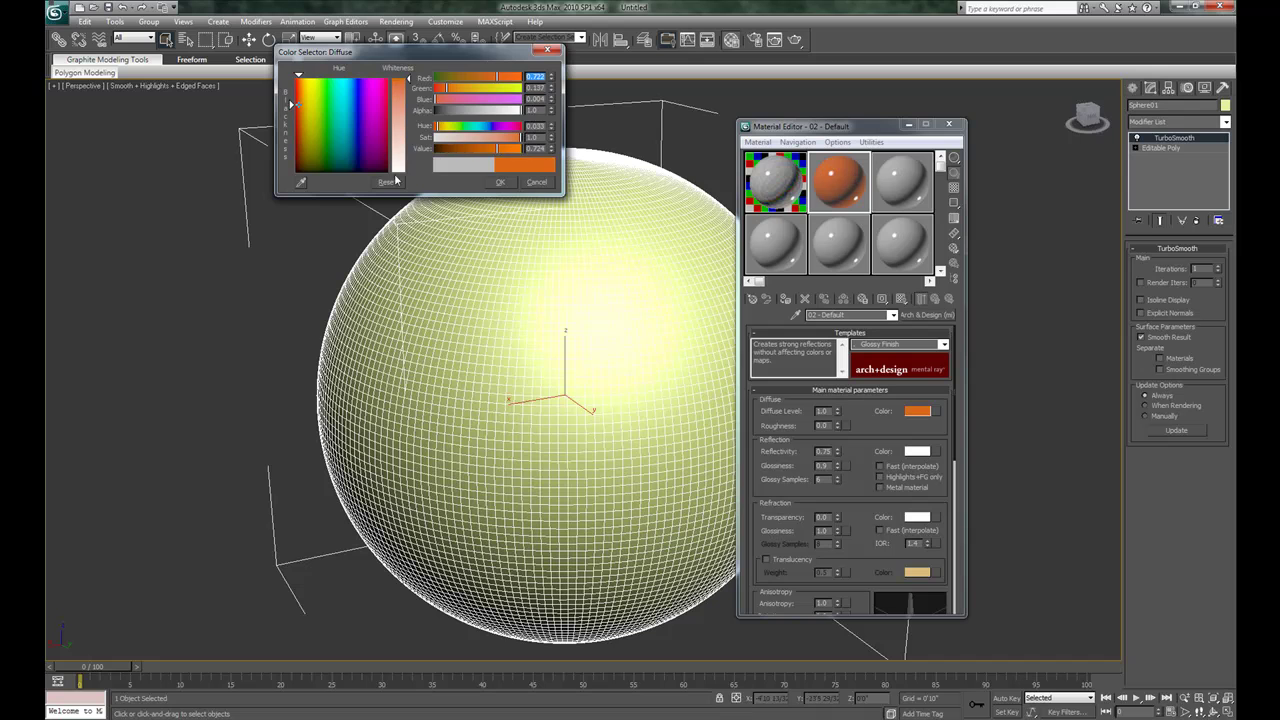
click(499, 182)
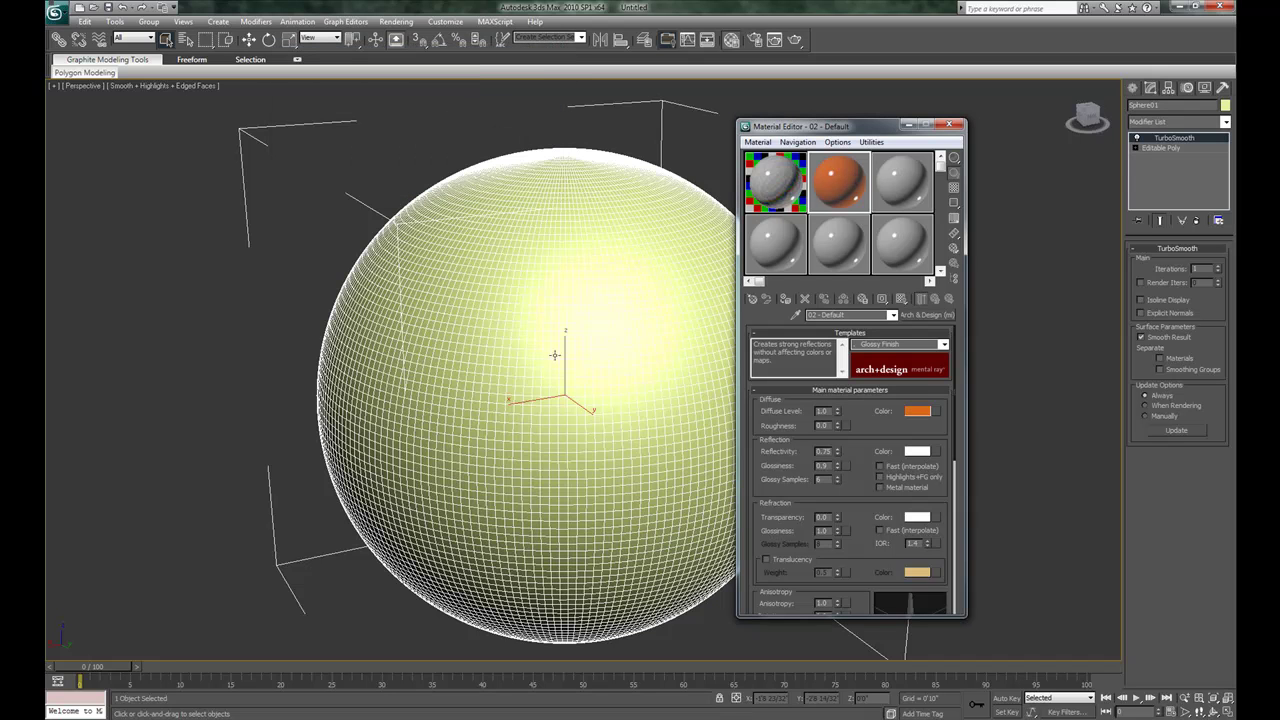
Step: Assign the orange glossy material to the sphere and turn off its edged-faces display
click(786, 298)
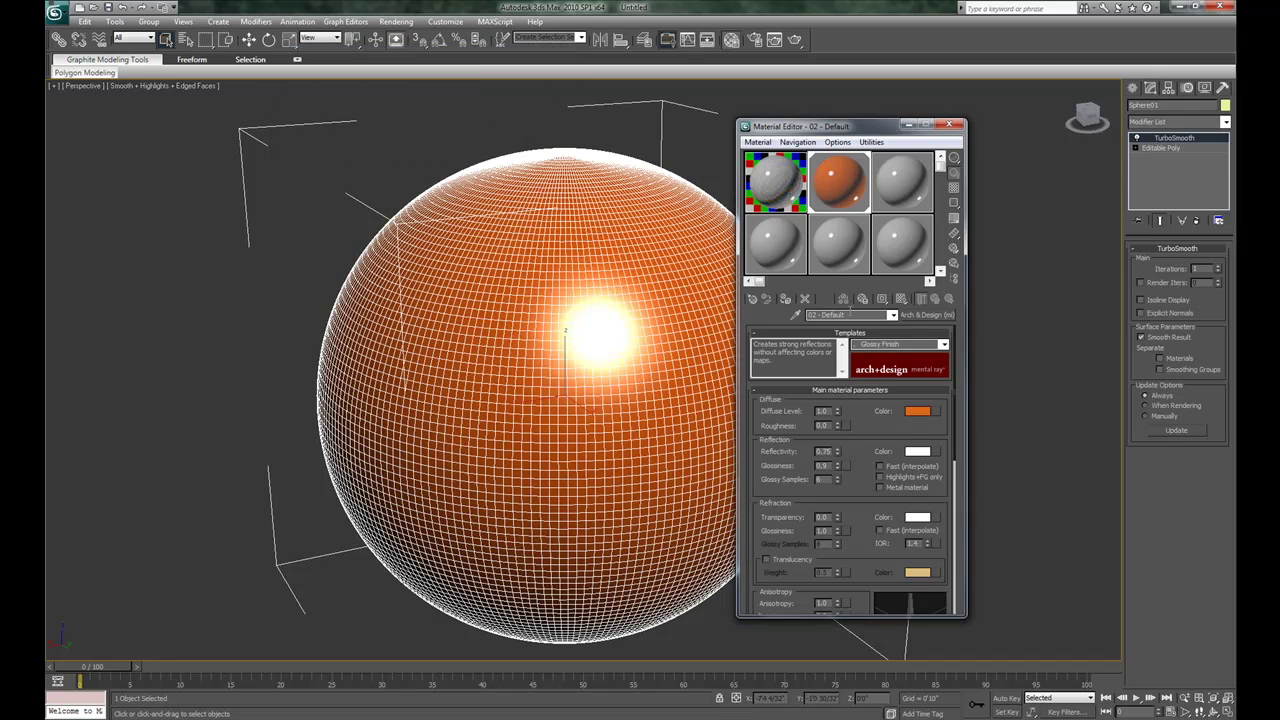
click(951, 126)
alt+middle_drag(700, 320, 752, 322)
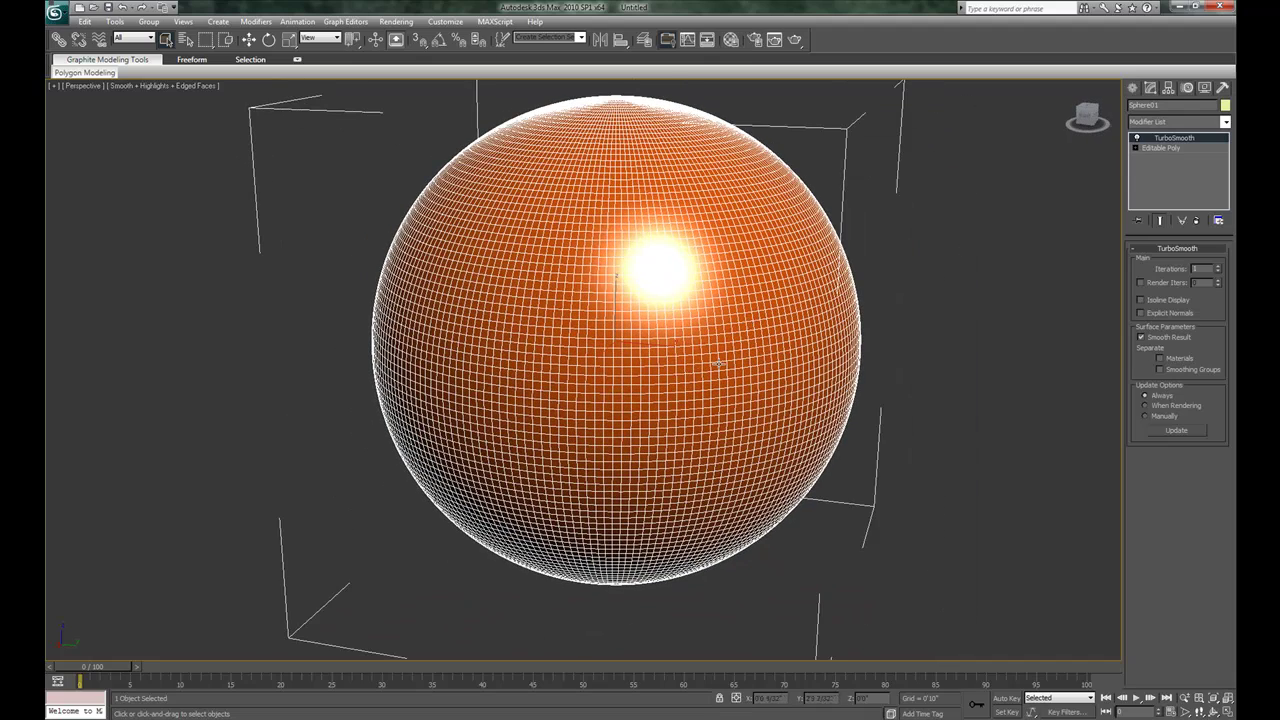
middle_drag(718, 364, 706, 443)
key(F4)
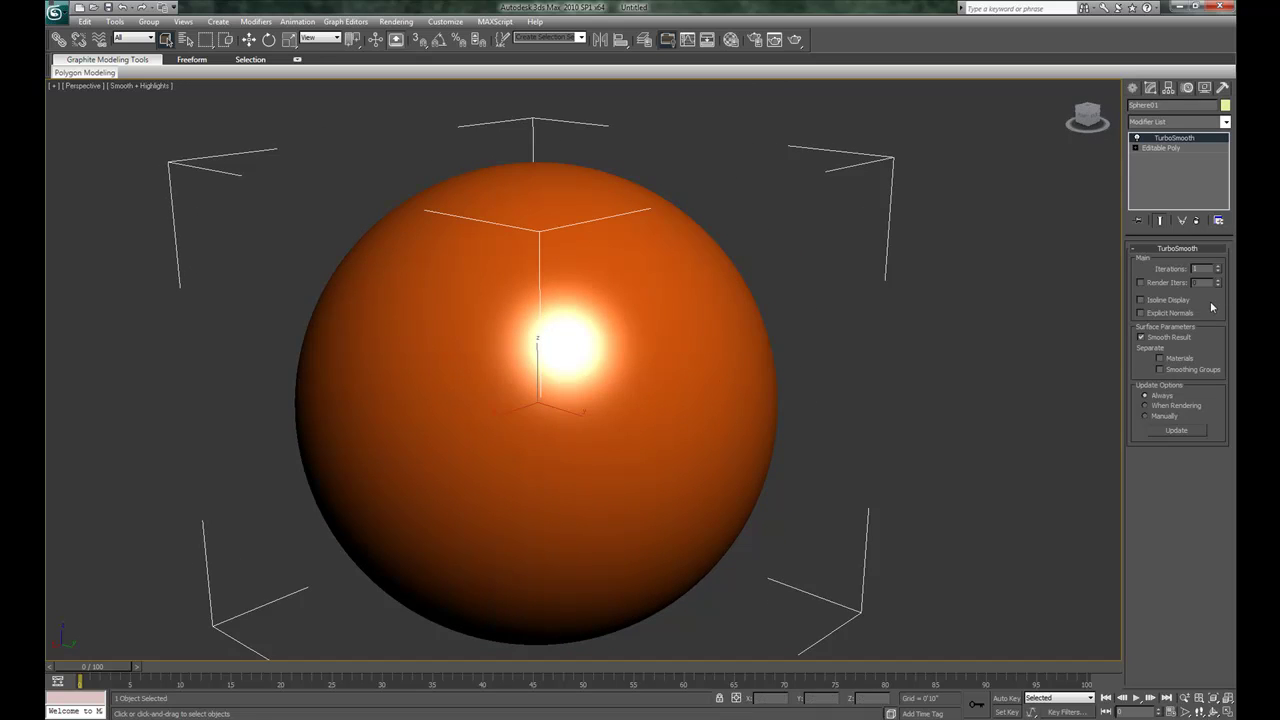
Step: Return to the Editable Poly level with the end result shown and enable Mirror for the Push/Pull paint brush
click(1159, 149)
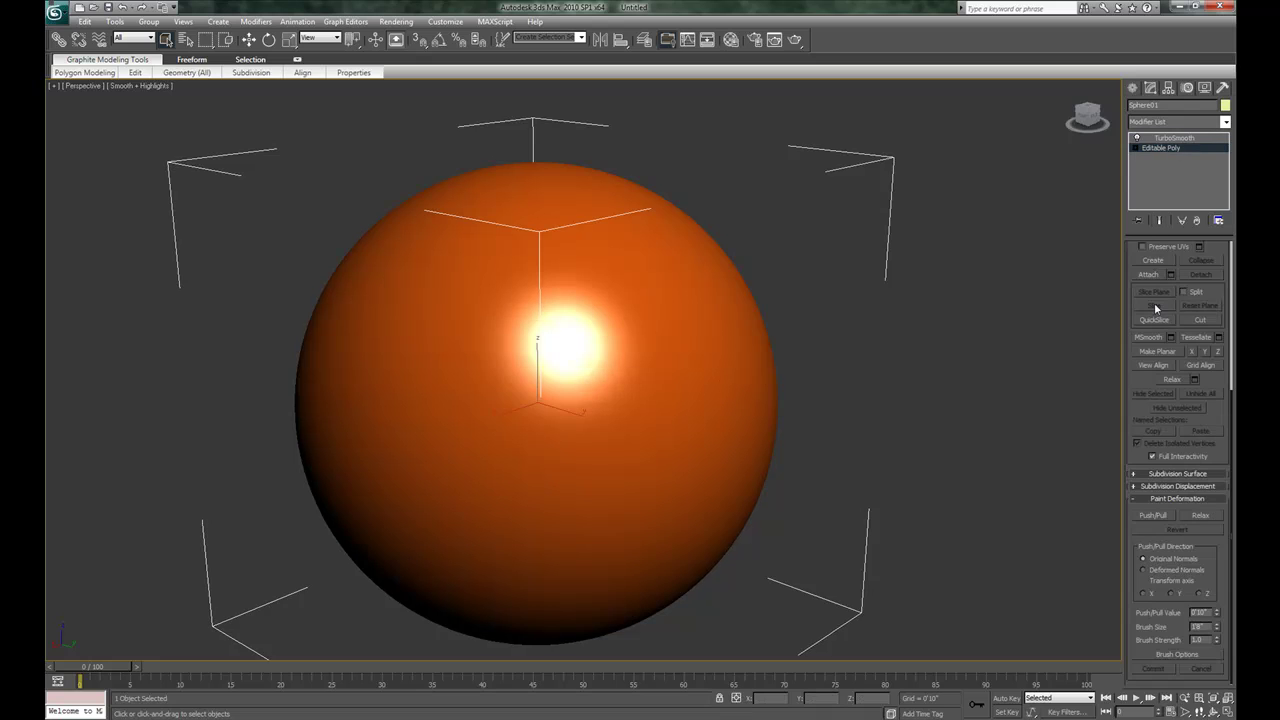
click(1162, 221)
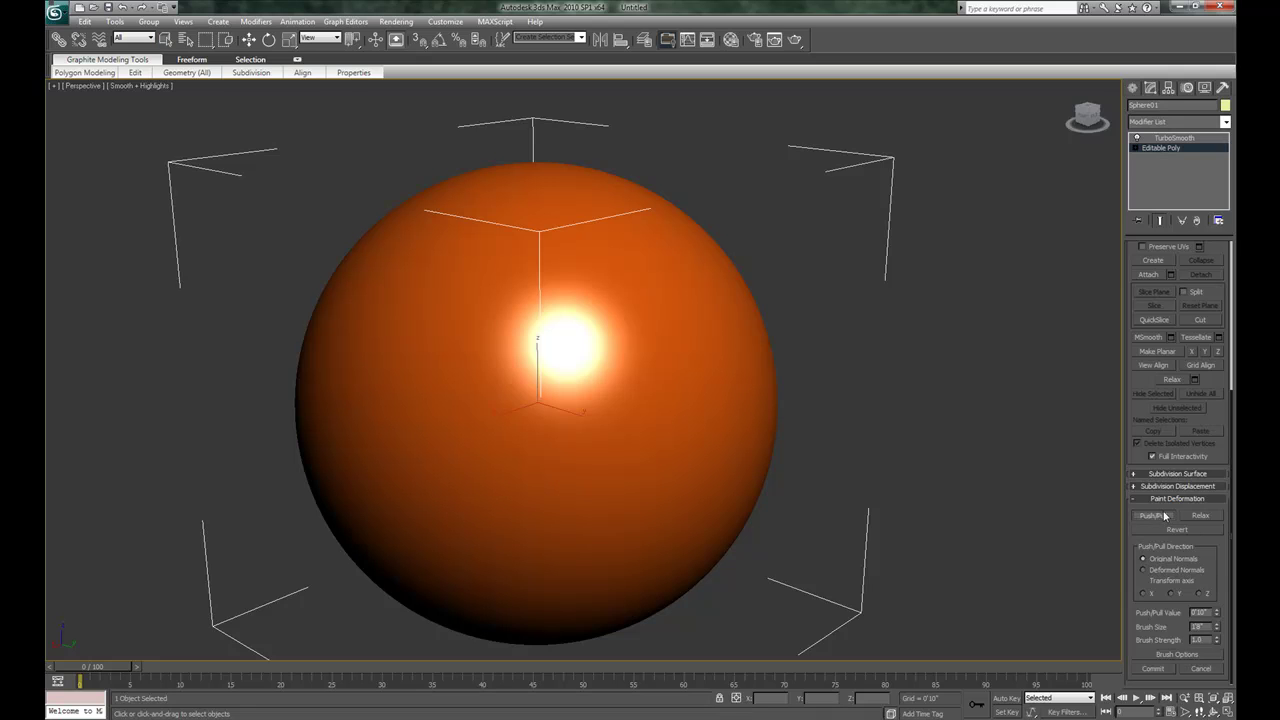
click(1175, 654)
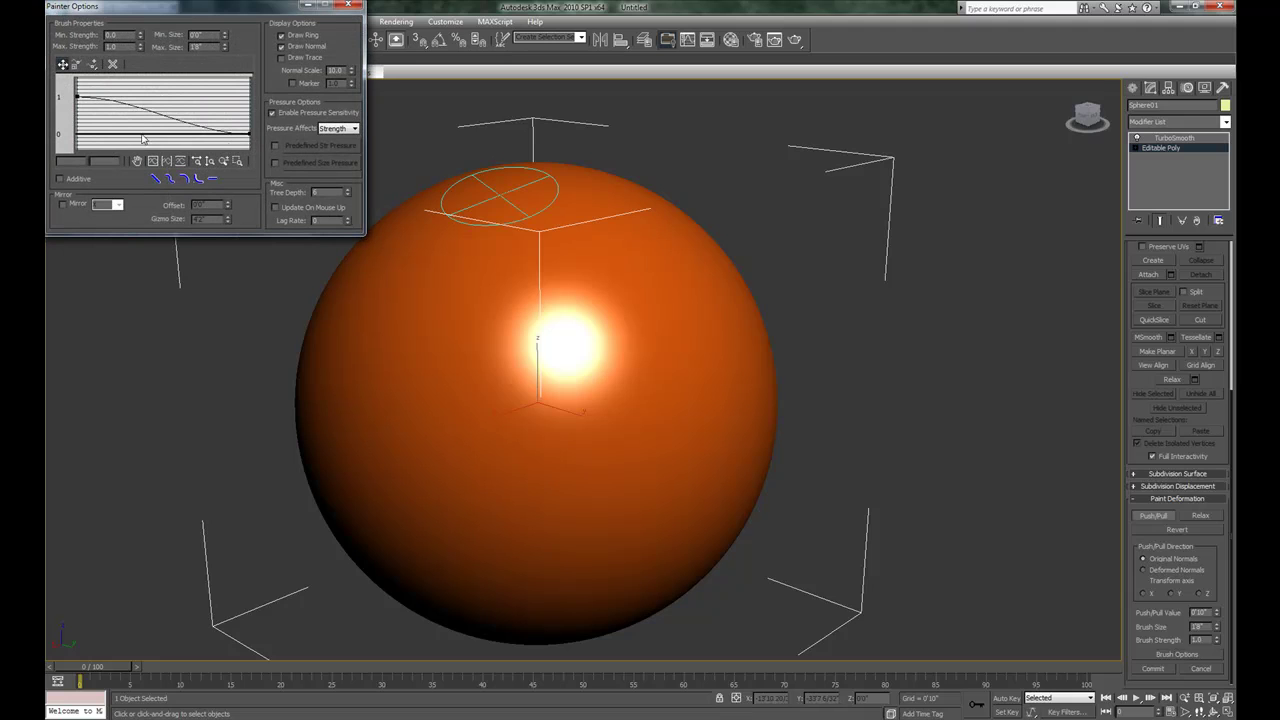
click(63, 205)
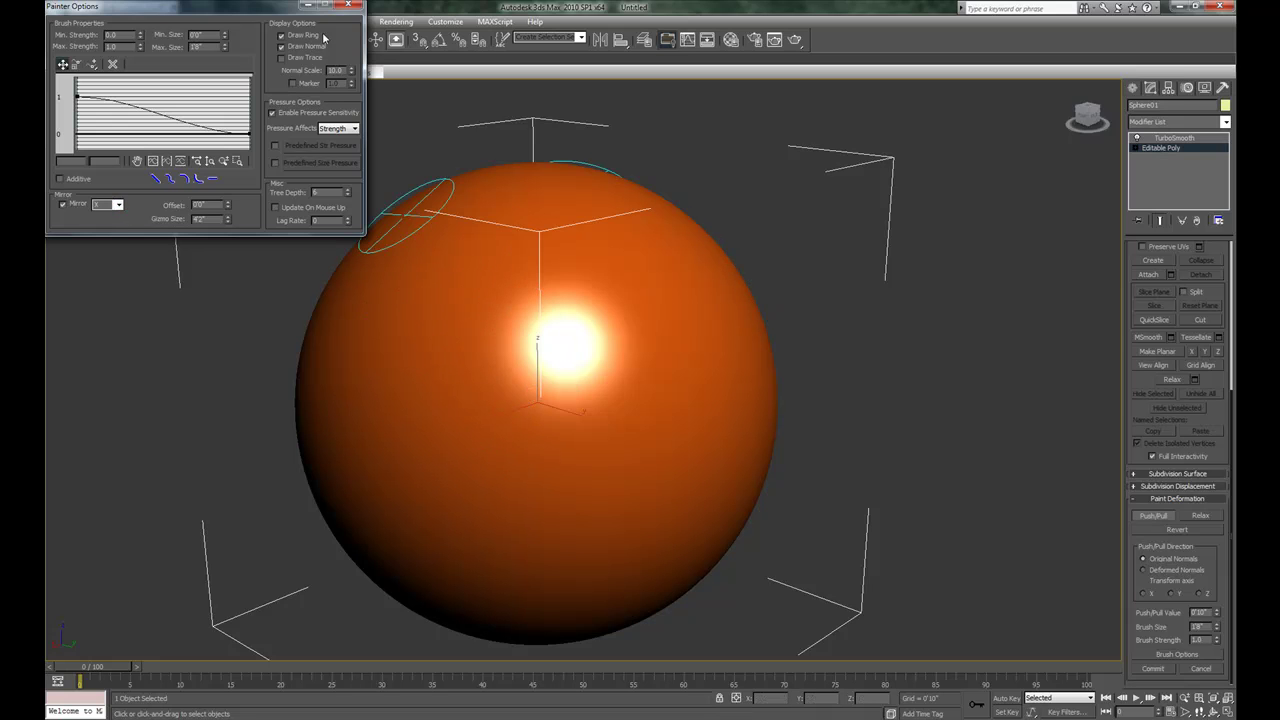
click(346, 5)
Step: Paint a mirrored pair of raised, slanted brow ridges across the front of the sphere with Push/Pull
mouse_move(714, 386)
alt+middle_down()
mouse_move(643, 400)
mouse_move(679, 408)
alt+middle_up()
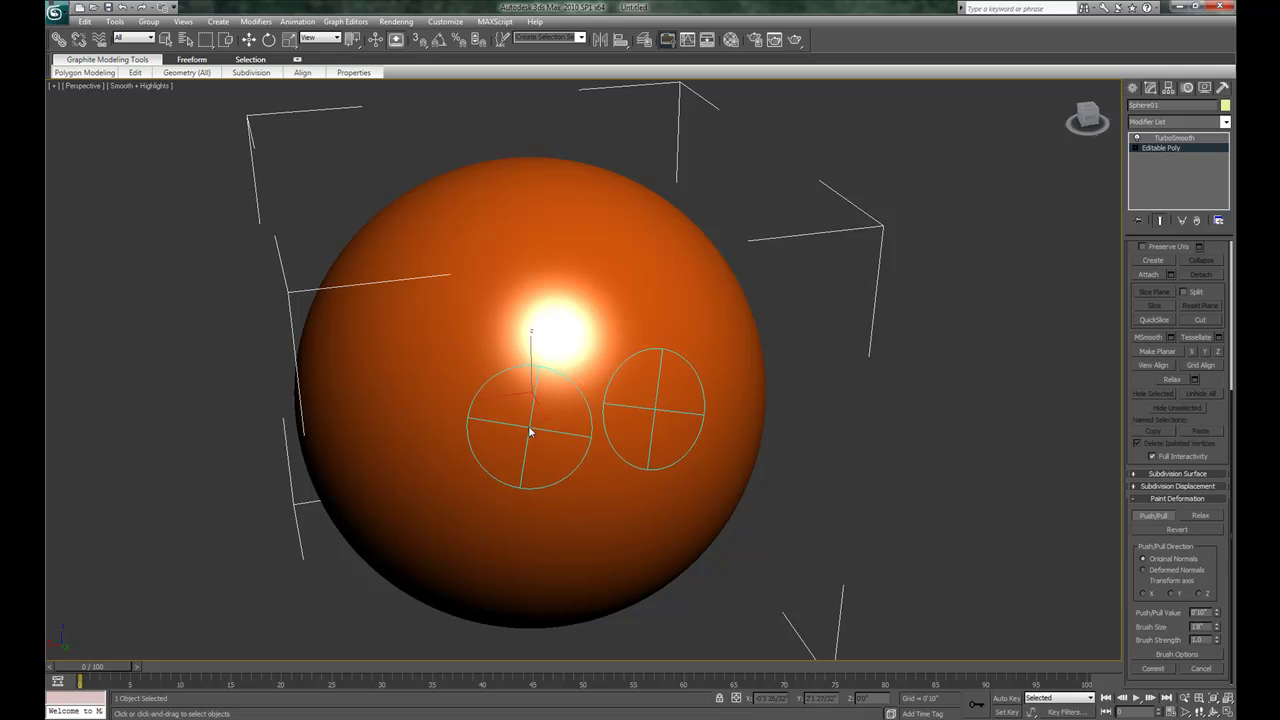
mouse_move(480, 420)
mouse_down()
mouse_move(511, 430)
mouse_move(471, 428)
mouse_move(452, 399)
mouse_move(475, 418)
mouse_move(560, 437)
mouse_move(556, 450)
mouse_up()
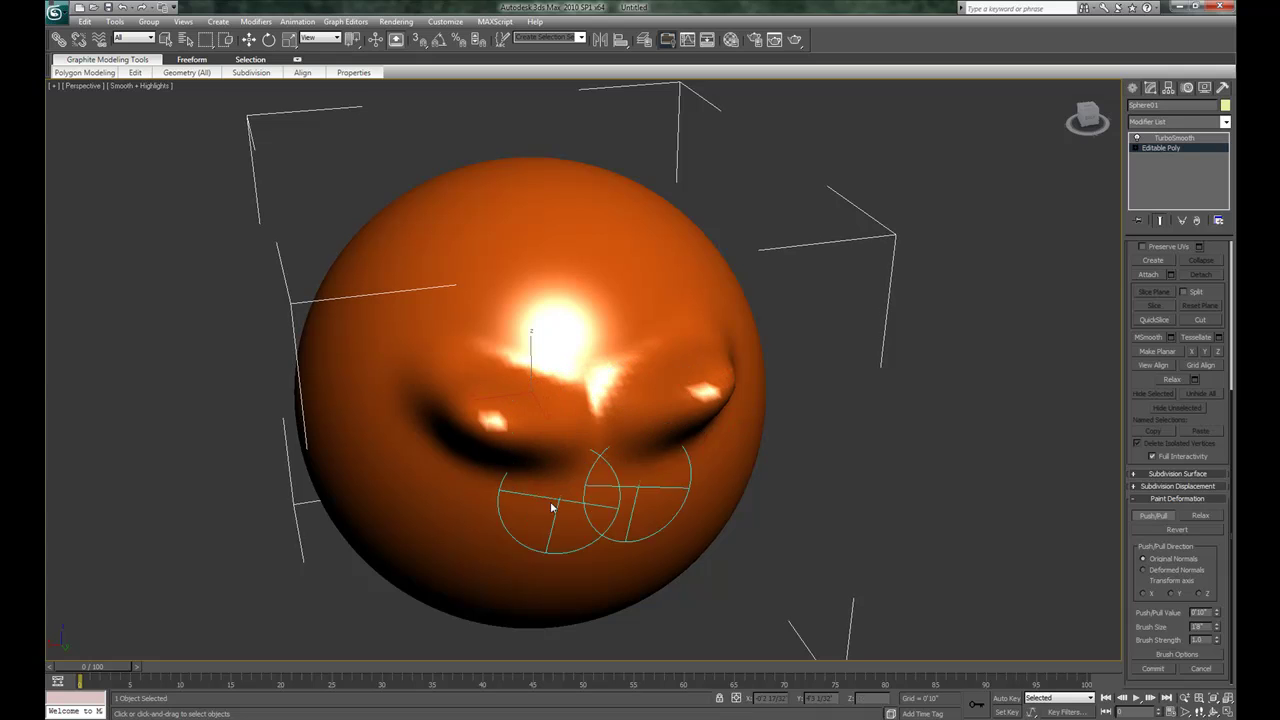
Step: Pull out mirrored cheeks below the brow ridges and a rounded nose down the center of the face
alt+middle_drag(534, 471, 537, 452)
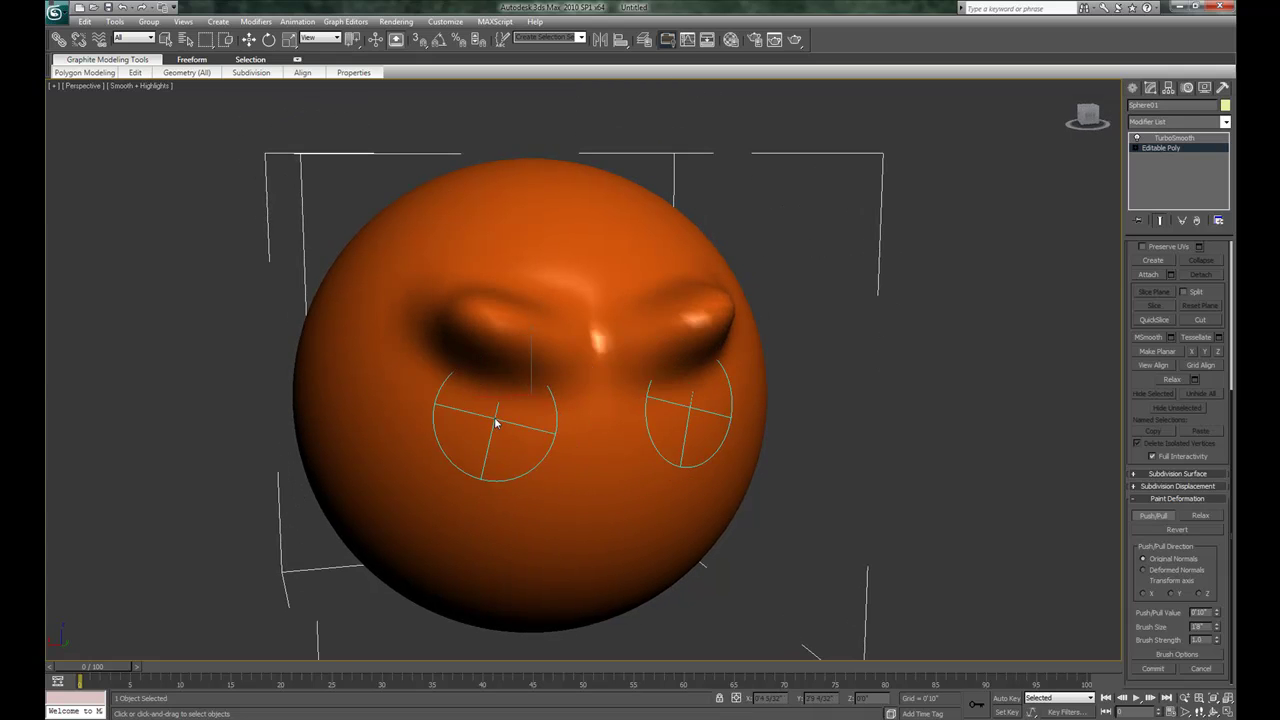
drag(467, 395, 534, 423)
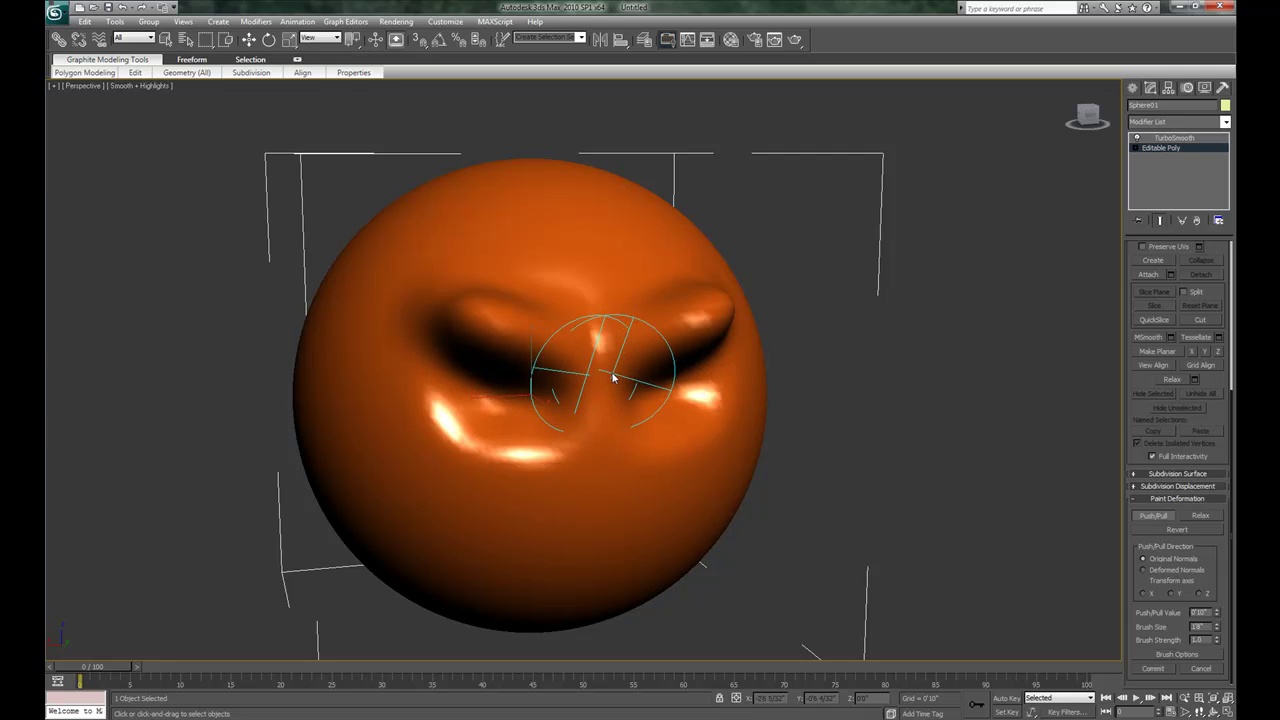
mouse_move(598, 465)
mouse_down()
mouse_move(606, 500)
mouse_move(608, 434)
mouse_move(600, 500)
mouse_move(600, 429)
mouse_move(586, 451)
mouse_move(606, 366)
mouse_move(604, 443)
mouse_up()
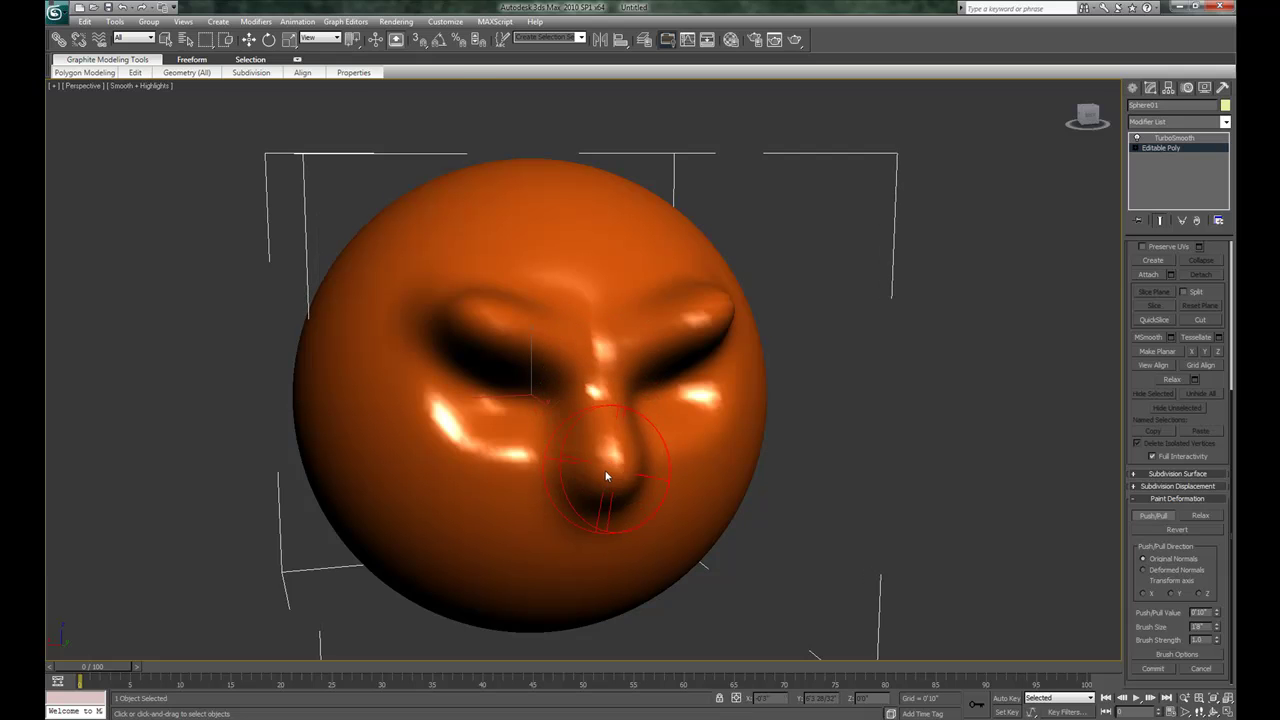
Step: Deepen the mirrored eye sockets beside the nose bridge and extend the brow ridges down around their outer corners
mouse_move(600, 423)
alt+middle_down()
mouse_move(563, 408)
mouse_move(583, 400)
alt+middle_up()
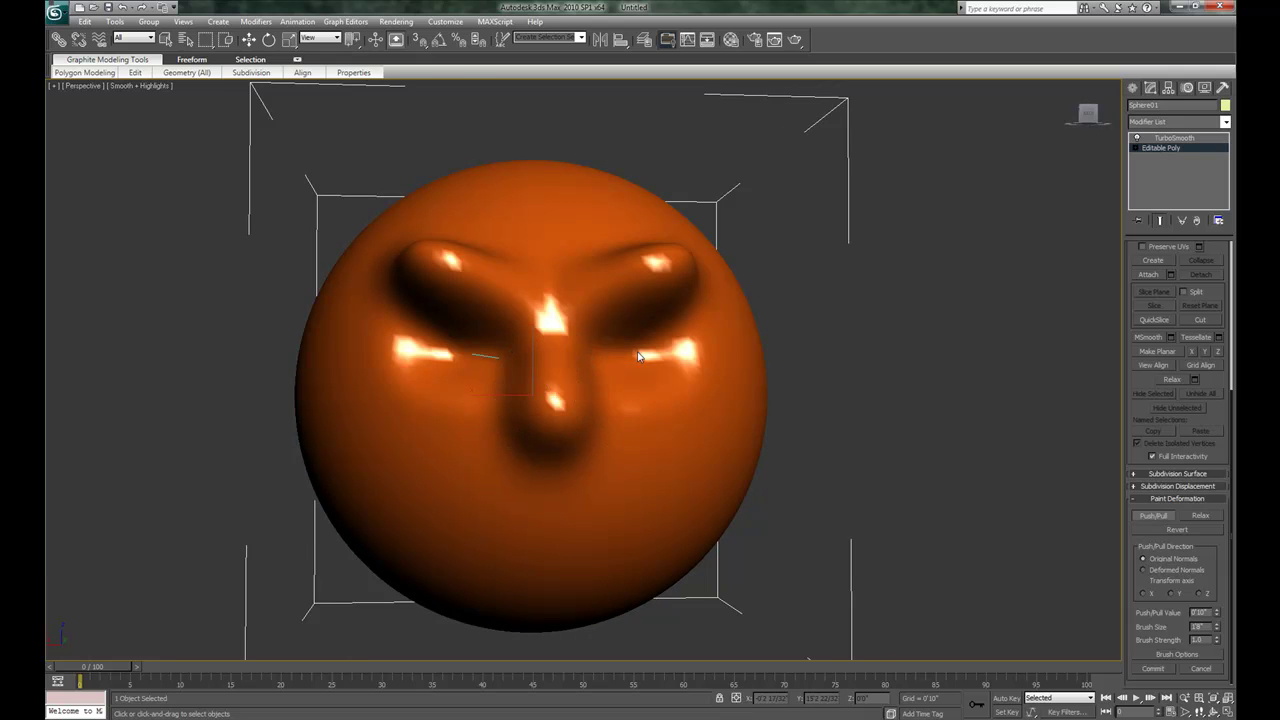
mouse_move(577, 363)
ctrl+shift+mouse_down()
mouse_move(656, 367)
mouse_move(636, 358)
mouse_move(674, 371)
mouse_move(601, 374)
ctrl+shift+mouse_up()
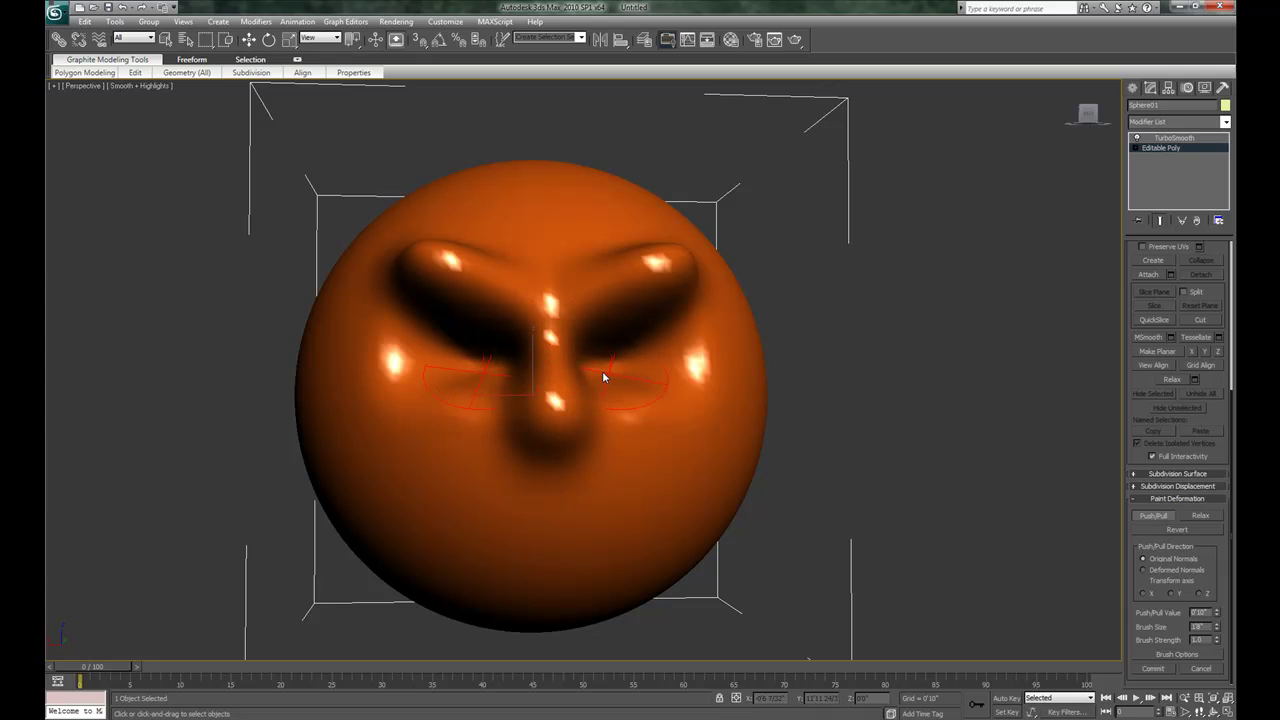
mouse_move(600, 400)
alt+middle_down()
mouse_move(634, 409)
mouse_move(613, 428)
alt+middle_up()
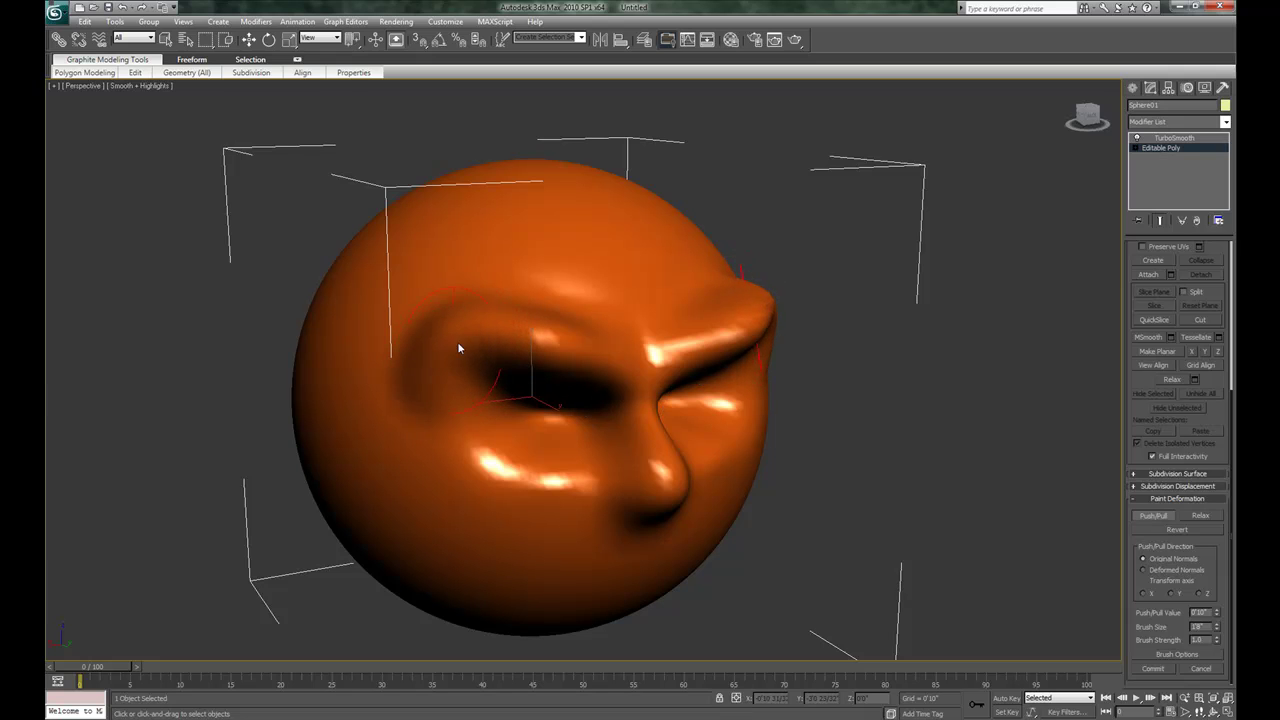
alt+middle_drag(457, 345, 657, 323)
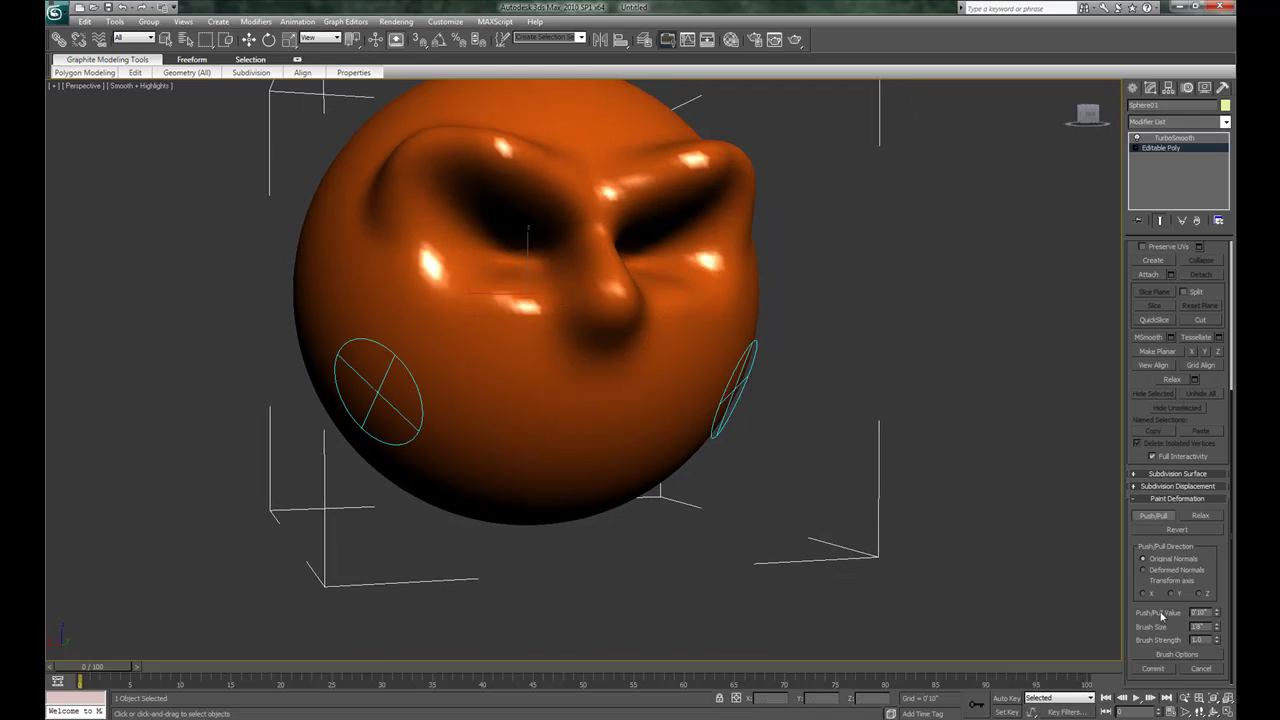
Step: Reduce the brush size and pull out mirrored lips below the nose
click(1218, 627)
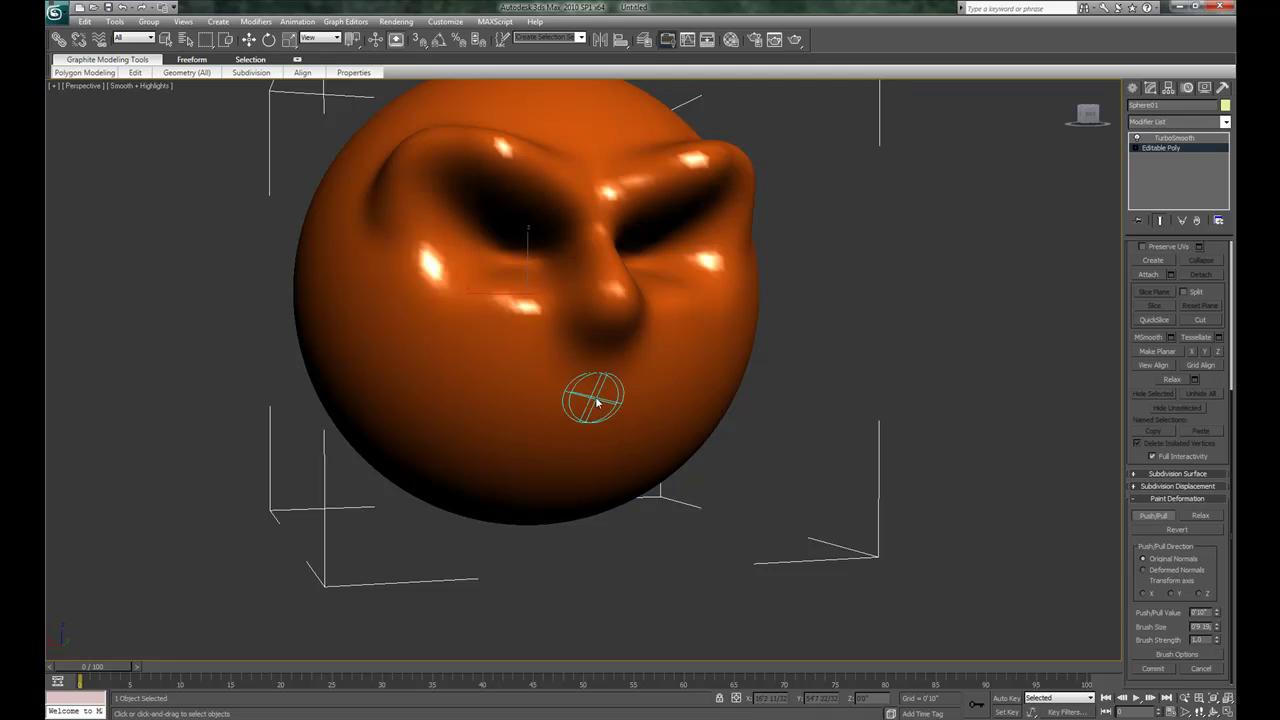
mouse_move(594, 396)
mouse_down()
mouse_move(506, 437)
mouse_move(566, 438)
mouse_move(500, 449)
mouse_move(555, 467)
mouse_up()
mouse_move(586, 400)
alt+middle_down()
mouse_move(607, 353)
mouse_move(569, 338)
mouse_move(630, 320)
mouse_move(578, 335)
mouse_move(648, 366)
mouse_move(656, 385)
mouse_move(634, 371)
mouse_move(645, 368)
mouse_move(643, 385)
alt+middle_up()
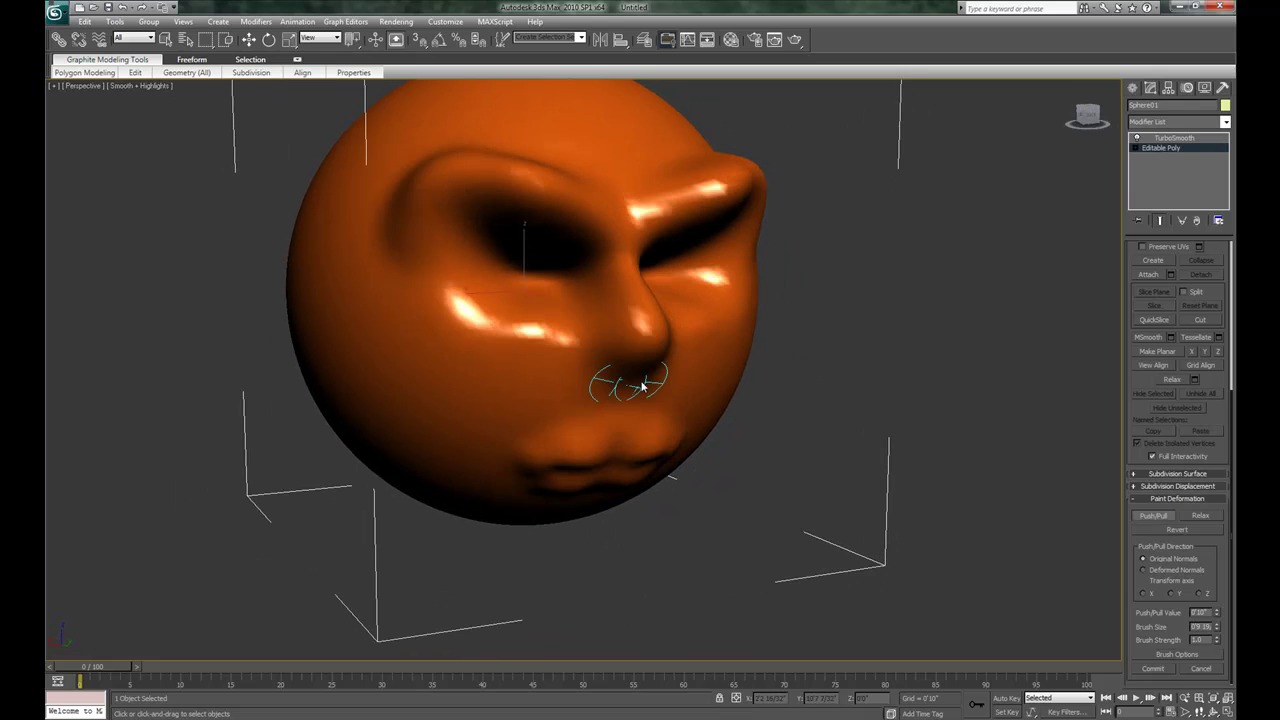